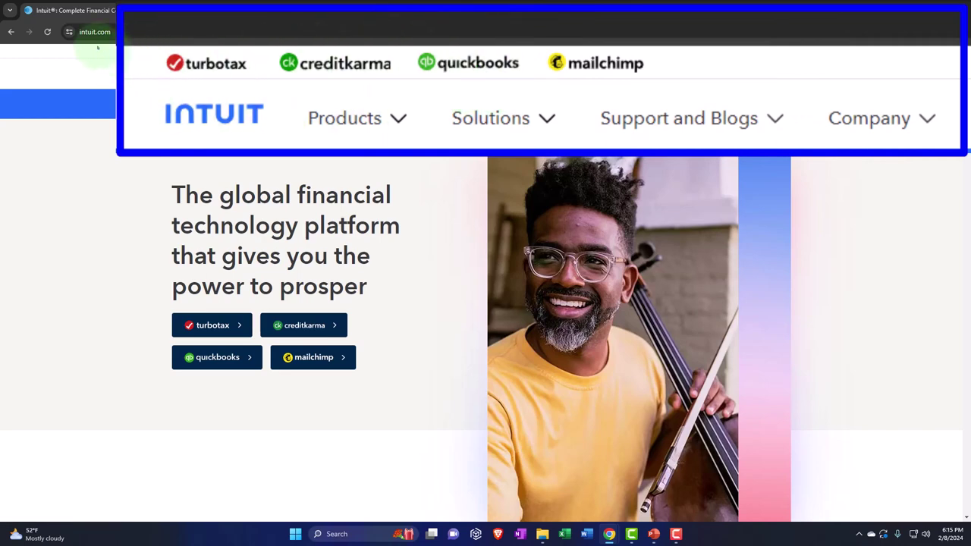
# Step: Go from the Intuit header to the QuickBooks site and scroll to its footer product links
pyautogui.click(447, 68)
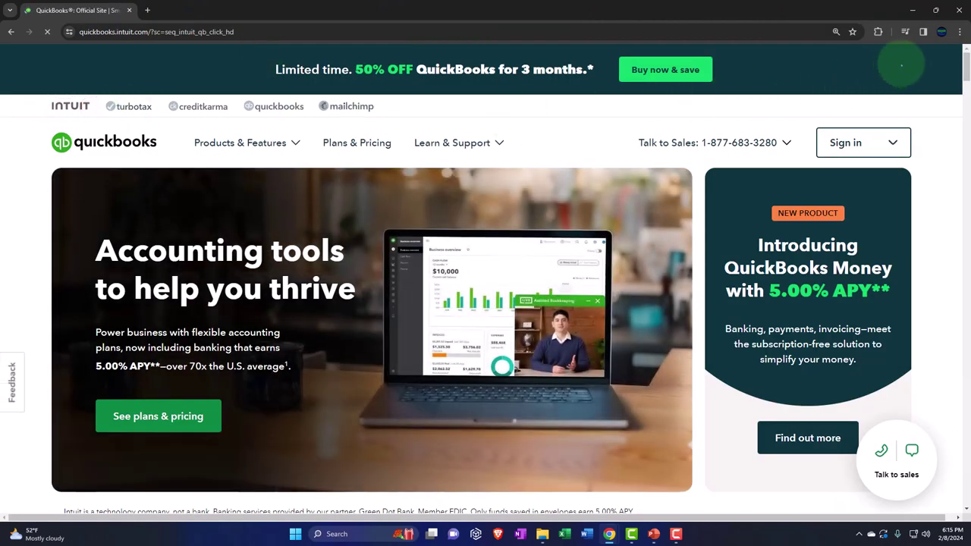
pyautogui.moveTo(966, 68); pyautogui.dragTo(909, 372)
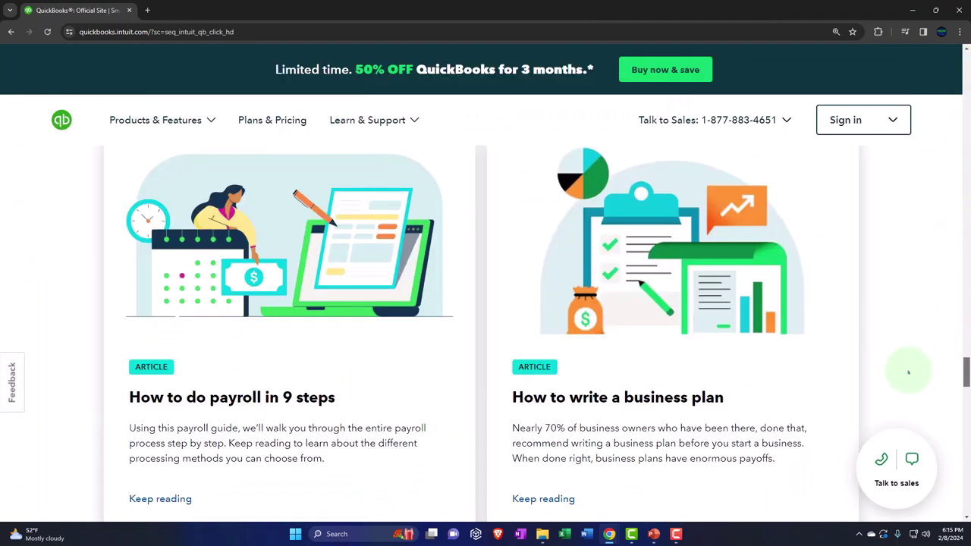
pyautogui.scroll(-15, 909, 372)
pyautogui.scroll(2, 391, 372)
pyautogui.scroll(5, 391, 371)
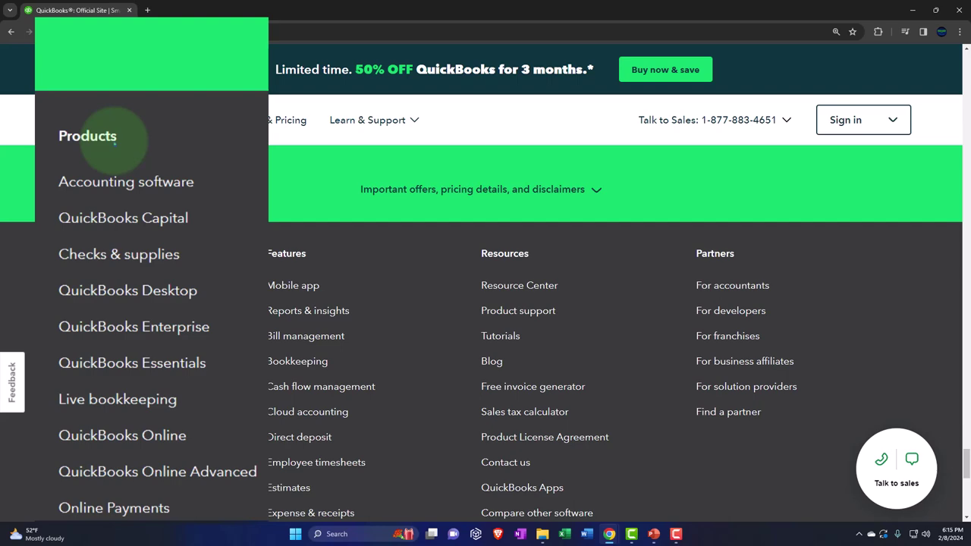
pyautogui.scroll(-1, 113, 140)
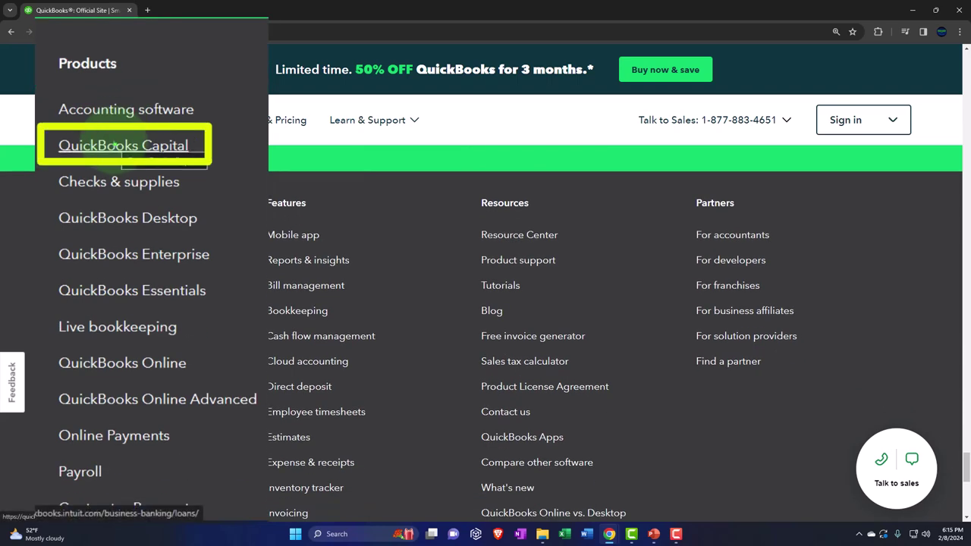
pyautogui.scroll(-3, 114, 144)
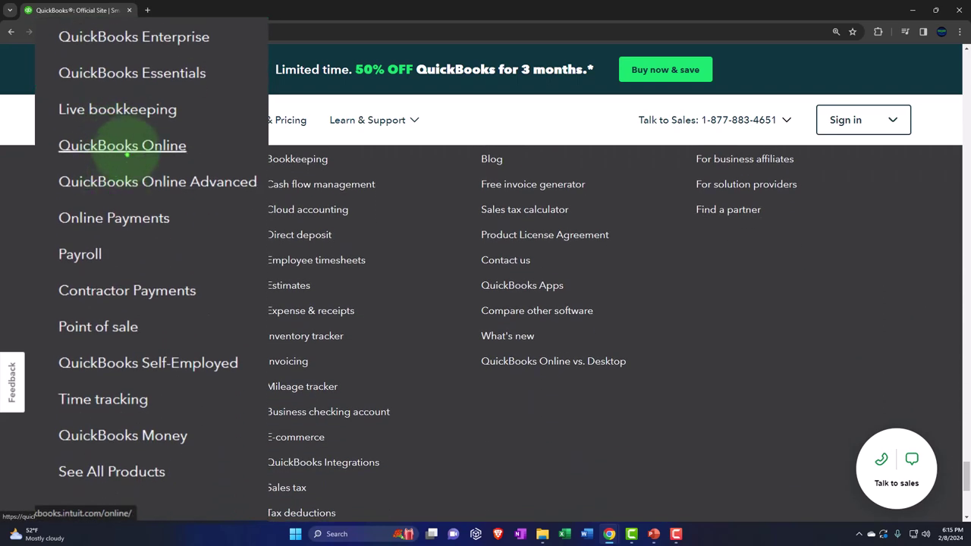
# Step: Open QuickBooks Online from the footer, jump to its $15–$100/mo plans, and scroll to the test-drive offer
pyautogui.click(123, 148)
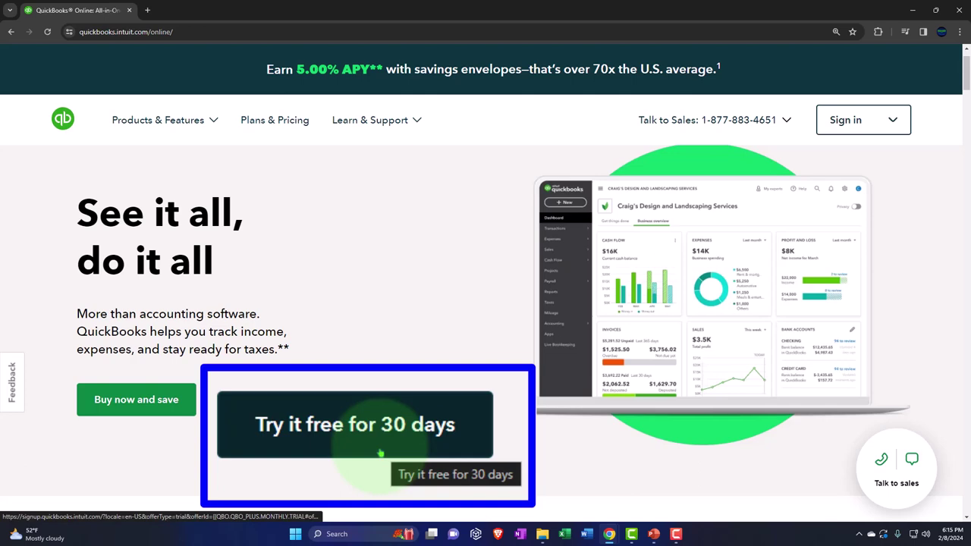
pyautogui.click(380, 453)
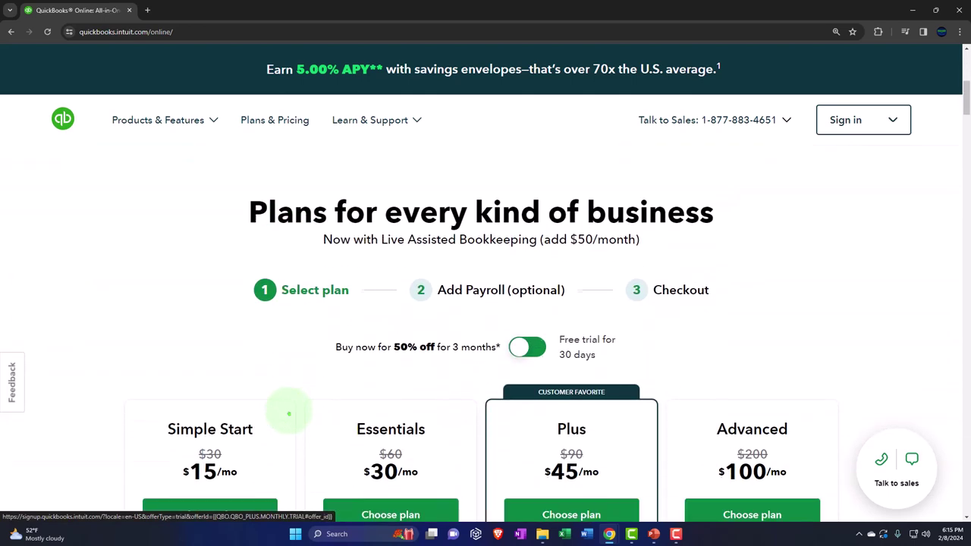
pyautogui.scroll(-2, 288, 413)
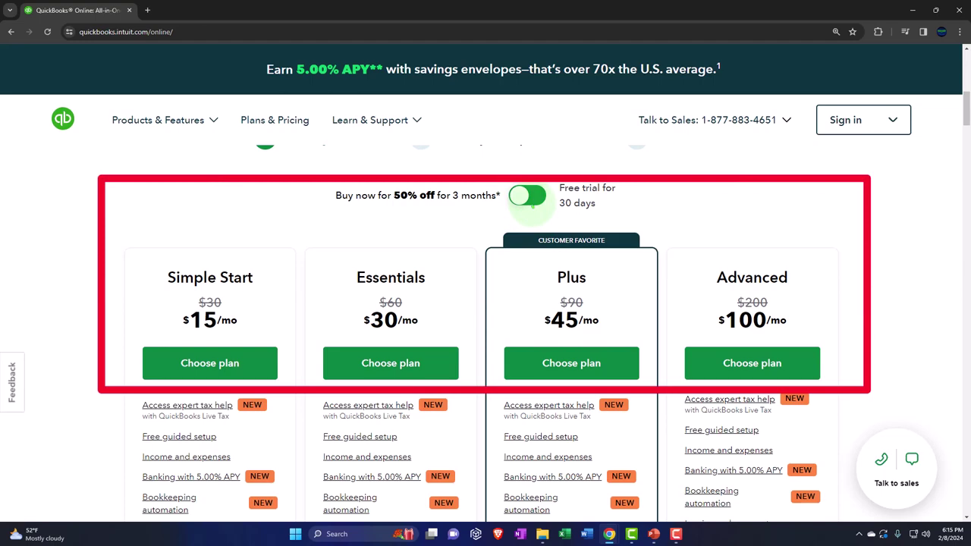
pyautogui.scroll(-6, 130, 326)
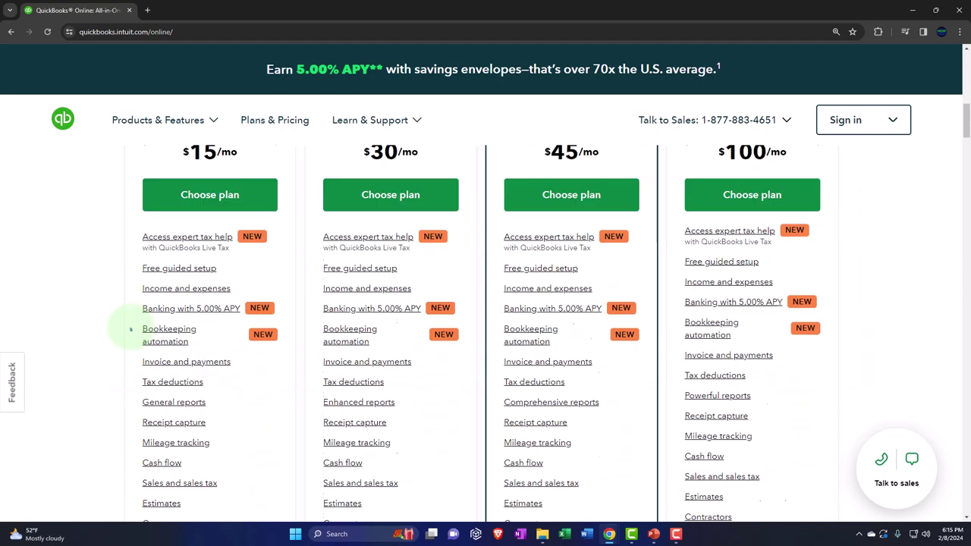
pyautogui.scroll(-10, 130, 328)
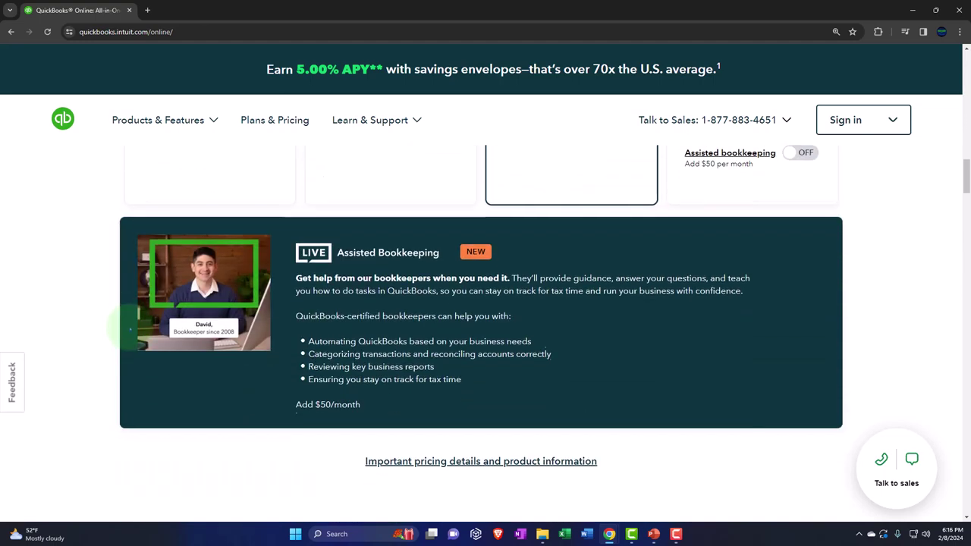
pyautogui.scroll(-2, 129, 329)
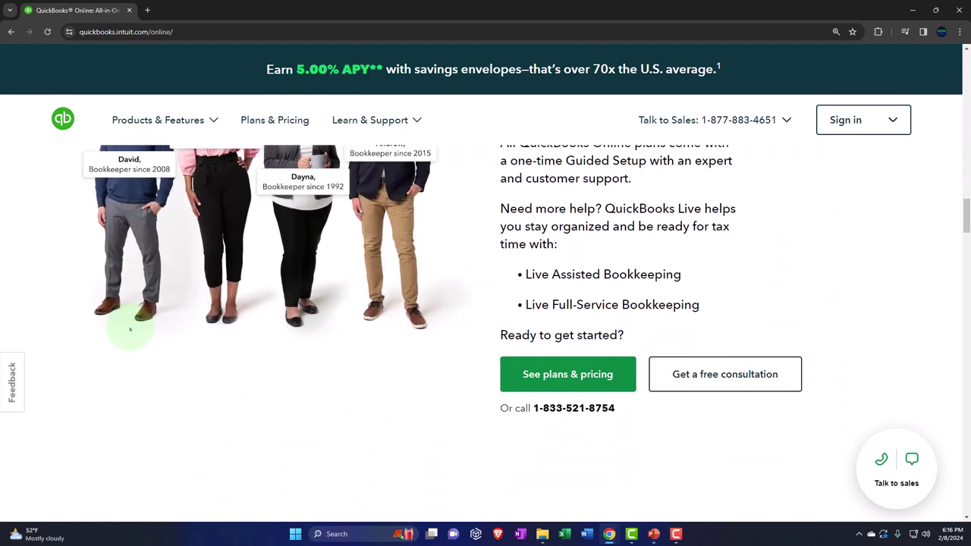
pyautogui.scroll(-8, 130, 329)
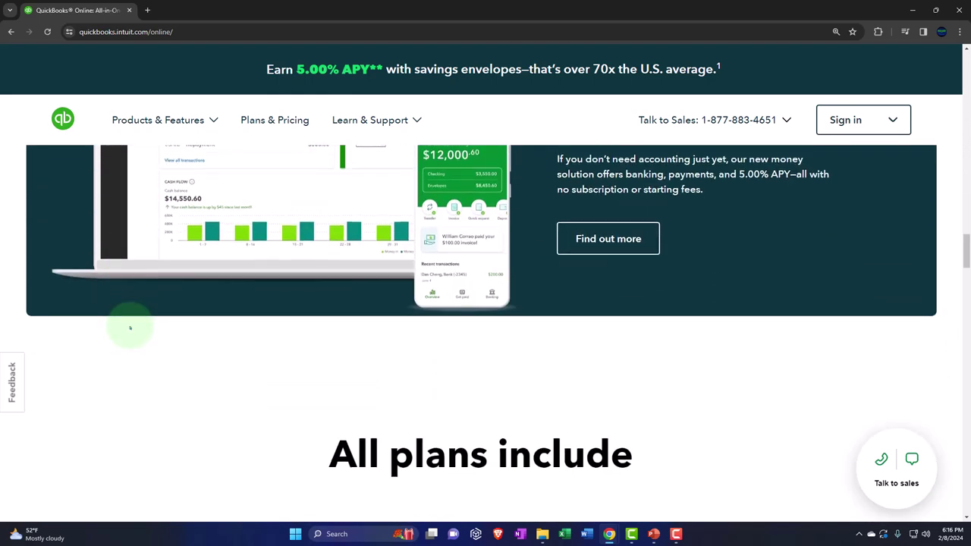
pyautogui.scroll(-7, 130, 328)
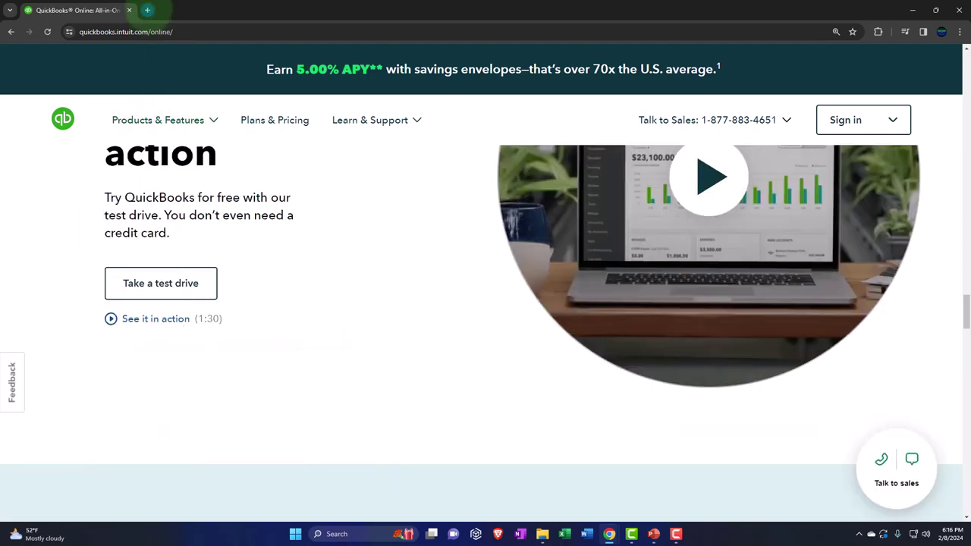
# Step: Search Google for 'quickbooks online test drive' in a new tab
pyautogui.click(148, 10)
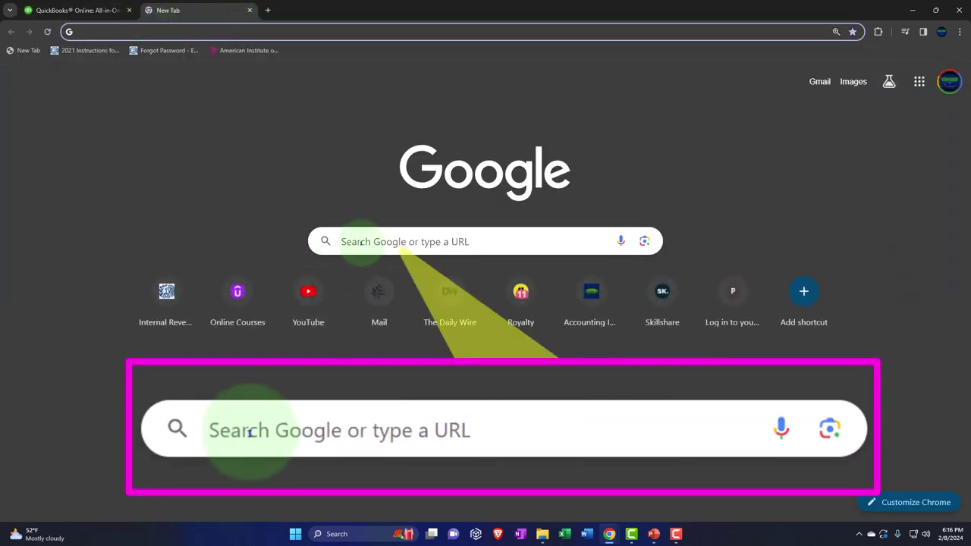
pyautogui.click(361, 241)
pyautogui.write('Quickbooks Online test drive')
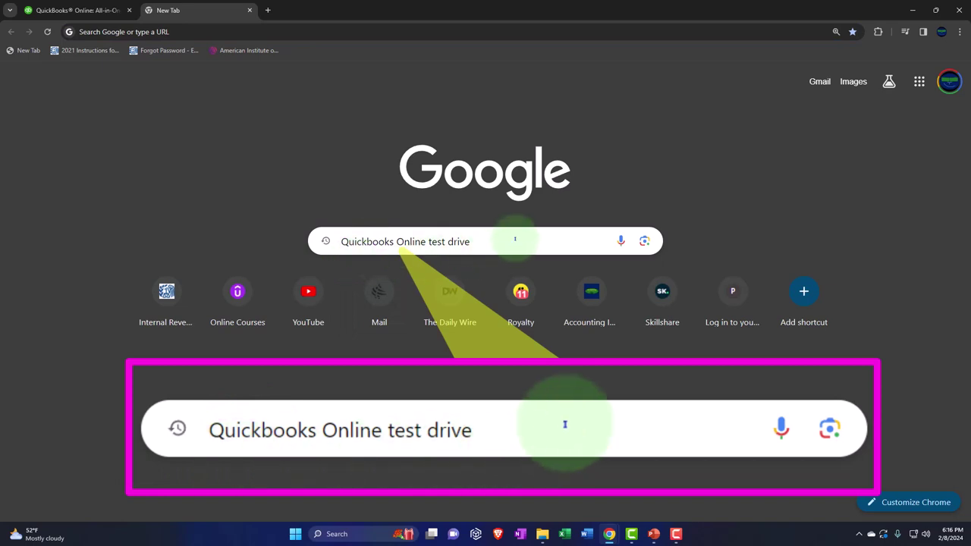
pyautogui.press('Return')
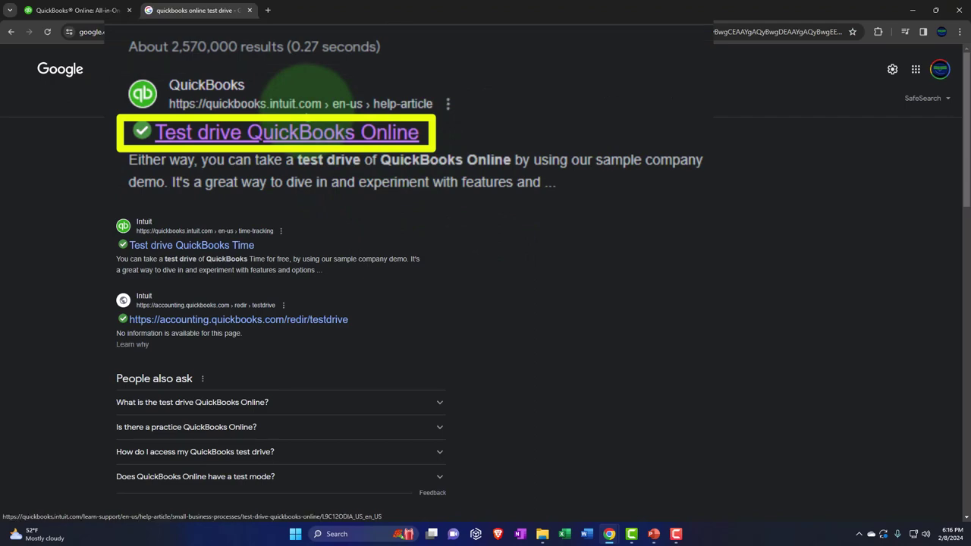
# Step: Launch the United States test drive from Intuit's help article, passing the robot check, to reach Craig's Design and Landscaping Services
pyautogui.click(208, 172)
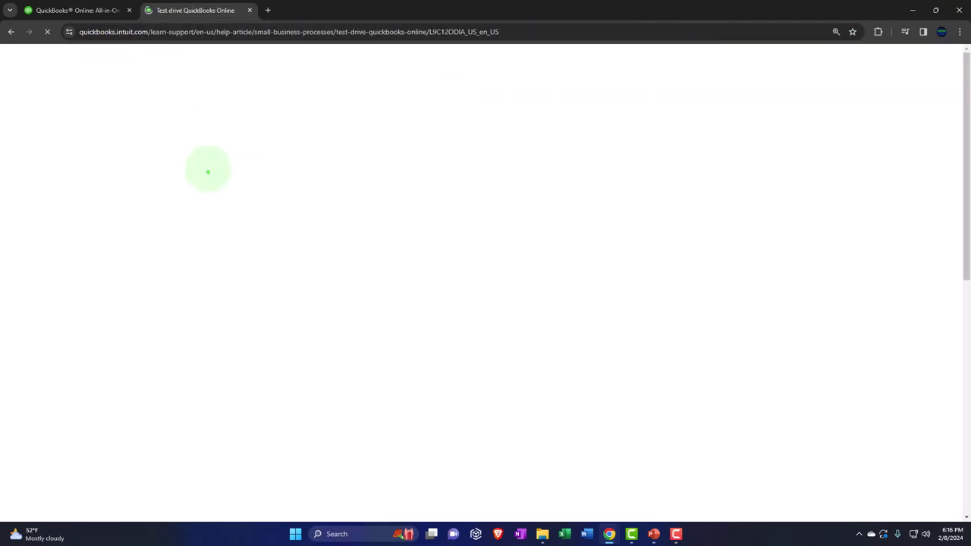
pyautogui.scroll(-2, 106, 326)
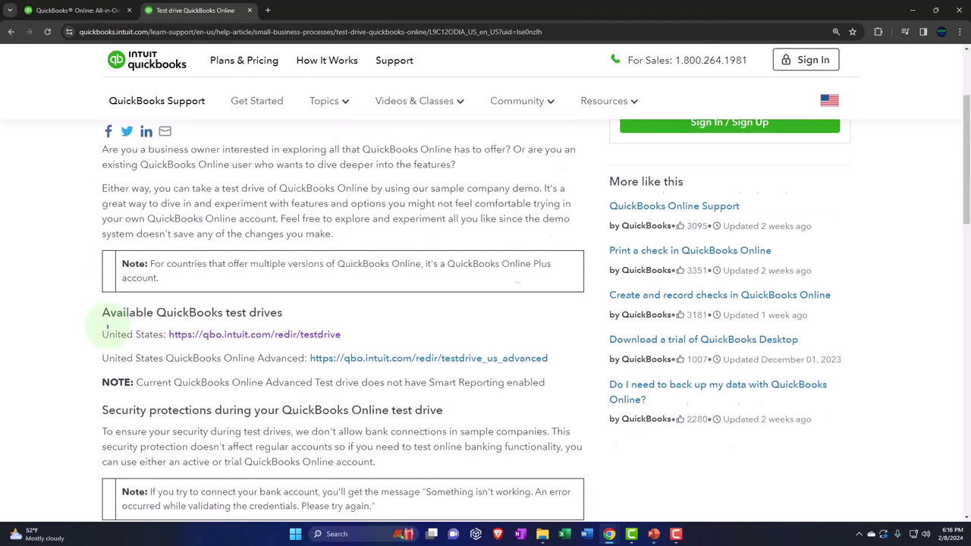
pyautogui.scroll(-1, 106, 326)
pyautogui.click(211, 292)
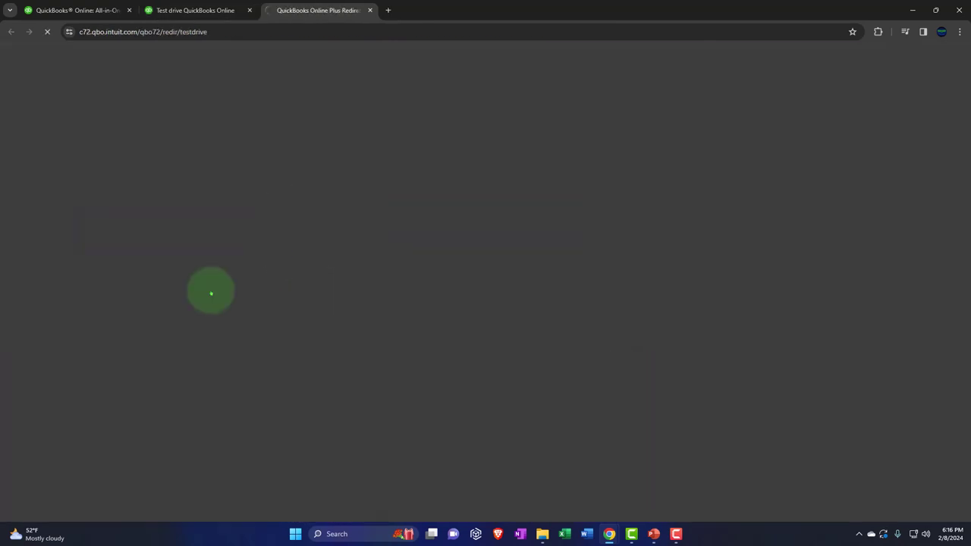
pyautogui.click(240, 238)
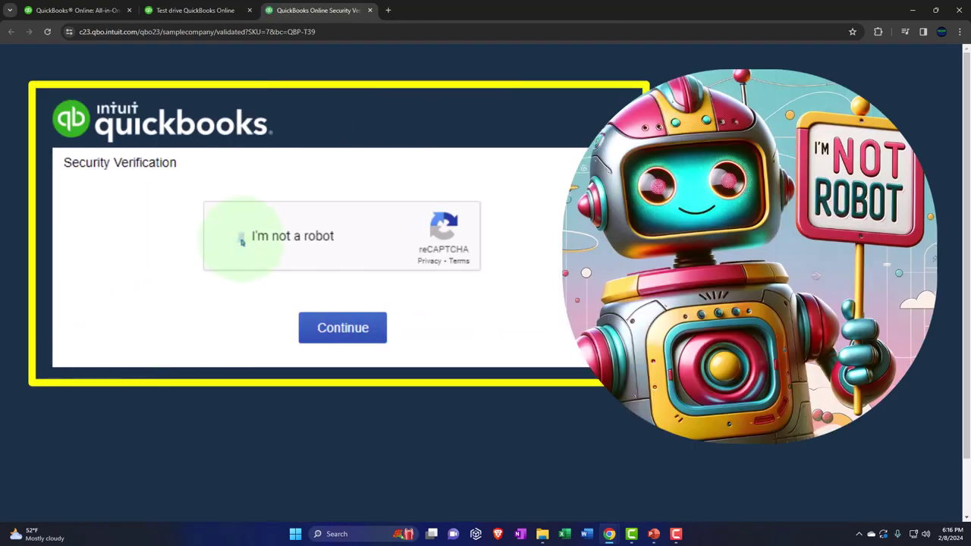
pyautogui.click(335, 332)
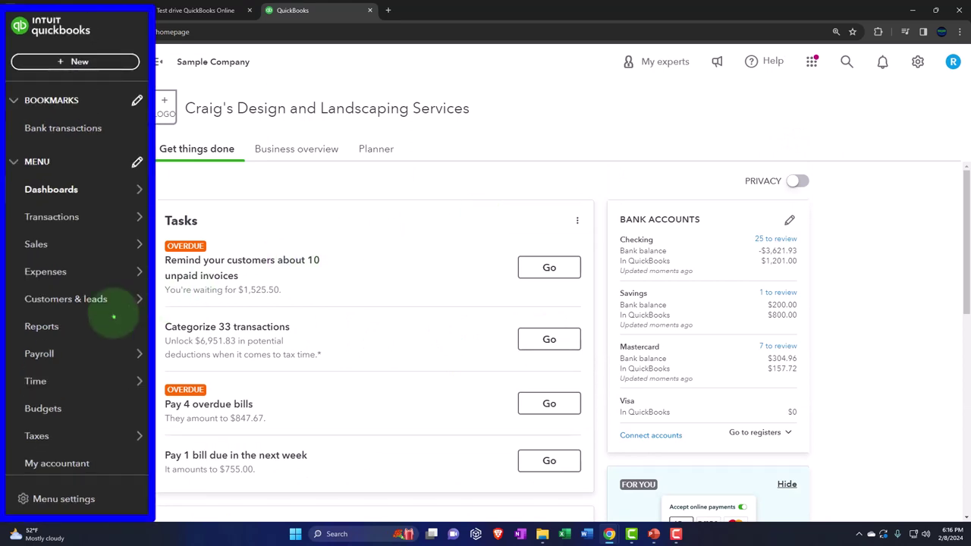
# Step: Open the Balance Sheet report from Reports Favorites and scroll through its assets
pyautogui.click(79, 334)
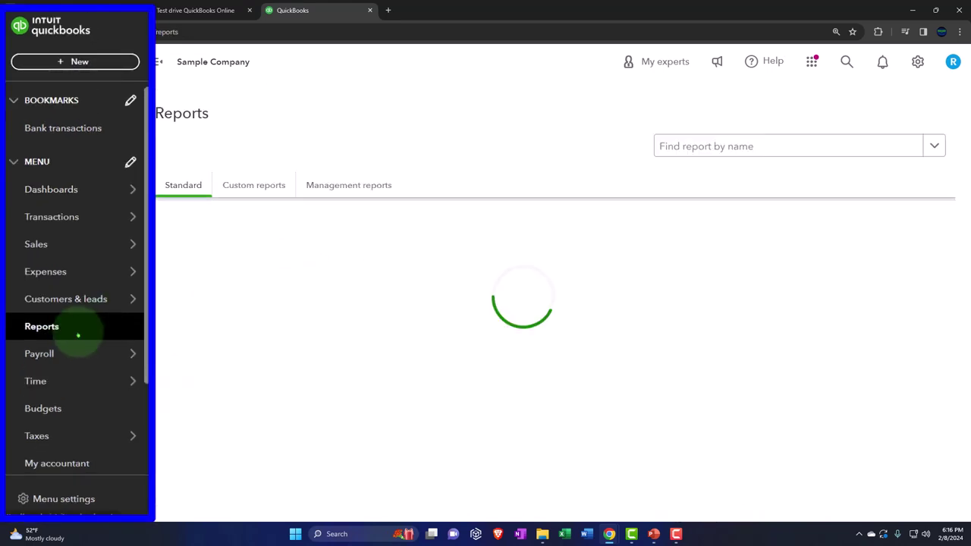
pyautogui.click(220, 303)
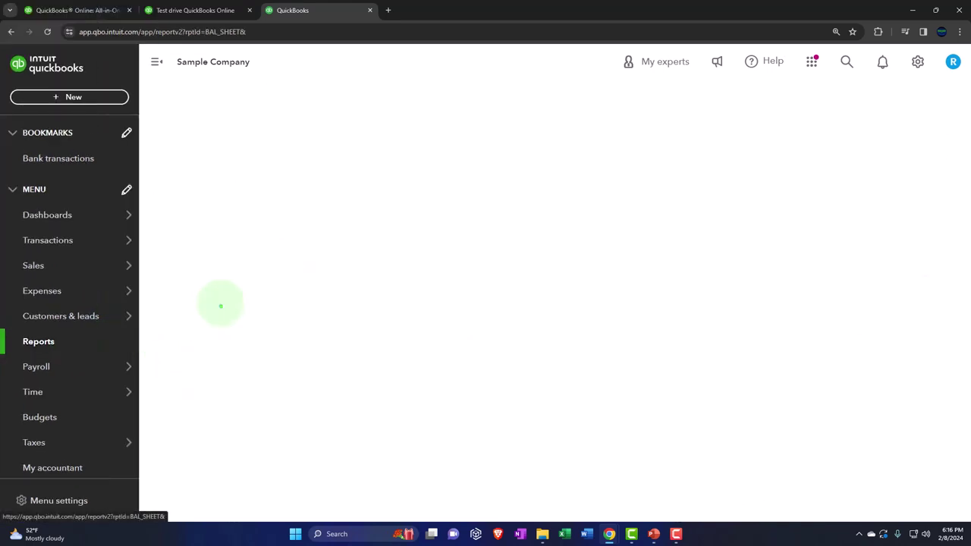
pyautogui.scroll(-2, 357, 289)
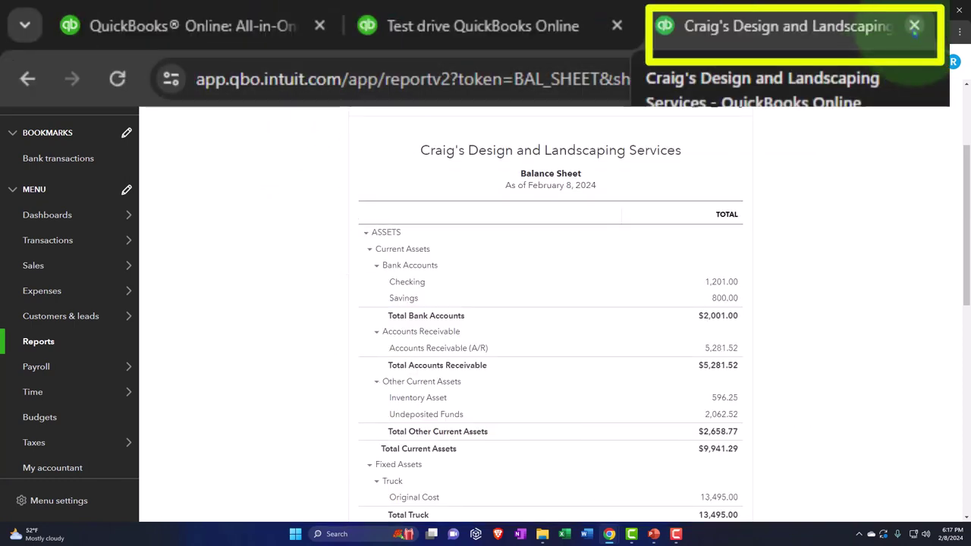
pyautogui.click(915, 26)
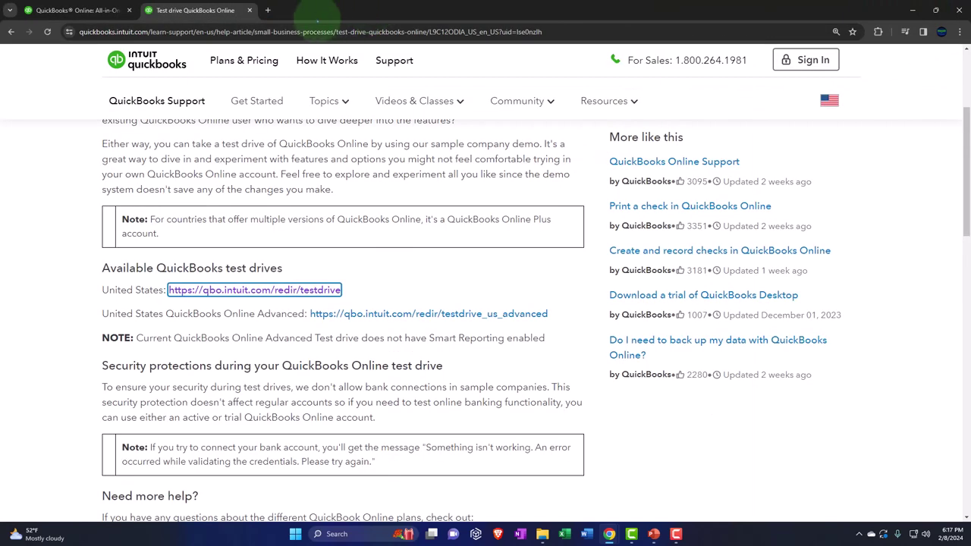
pyautogui.click(249, 9)
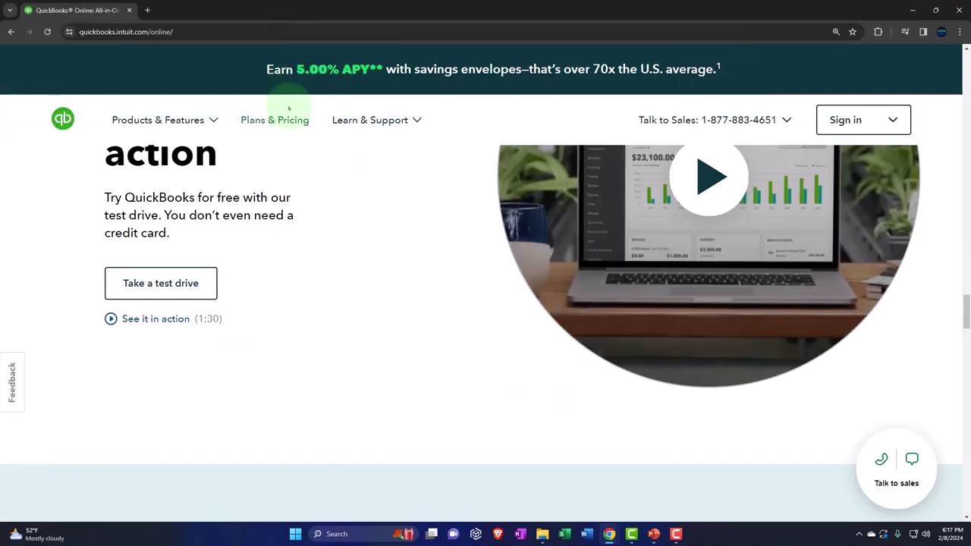
pyautogui.scroll(5, 358, 251)
pyautogui.scroll(15, 358, 250)
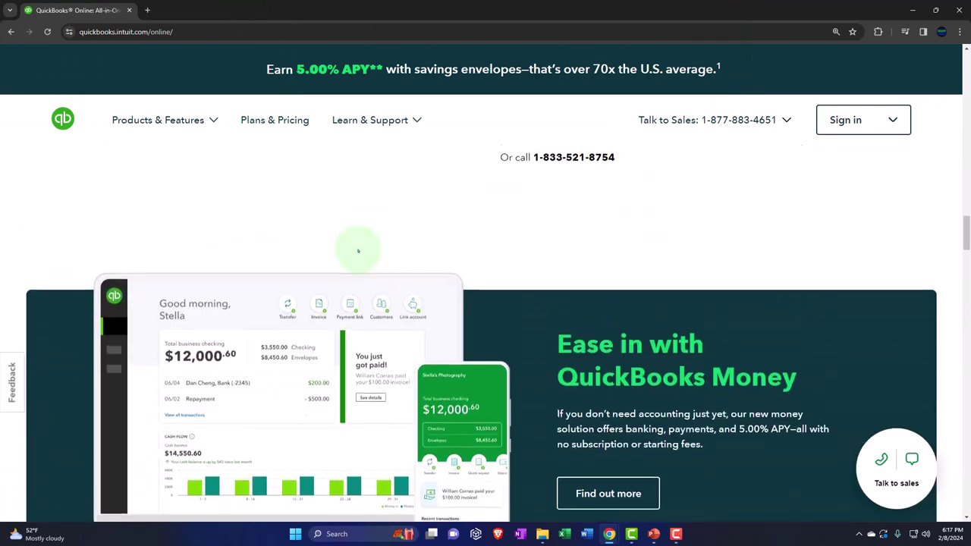
pyautogui.scroll(15, 357, 243)
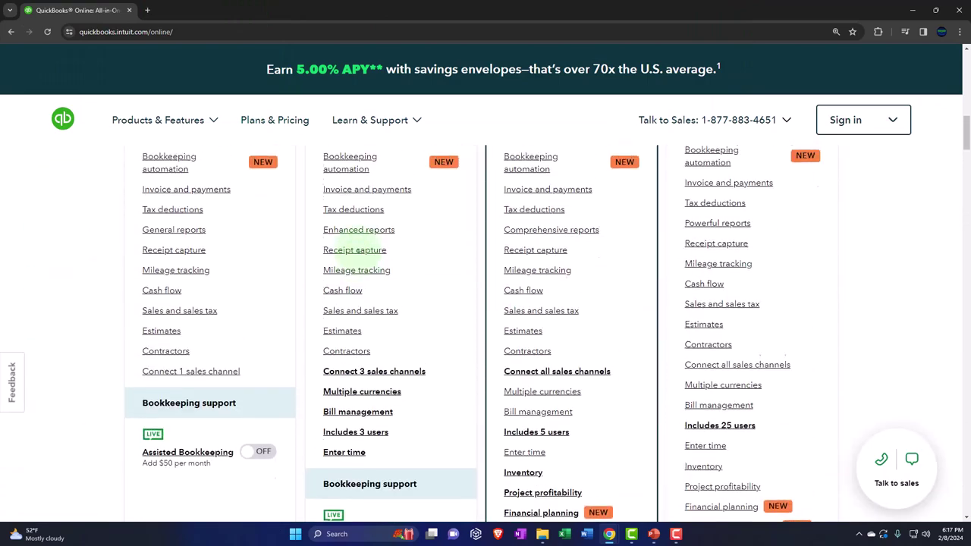
pyautogui.scroll(1, 228, 247)
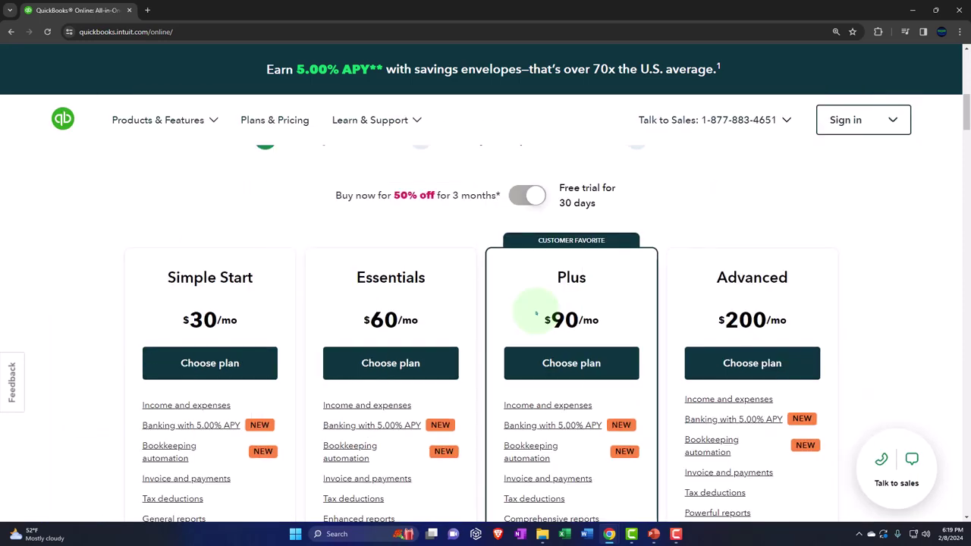
pyautogui.scroll(-2, 535, 313)
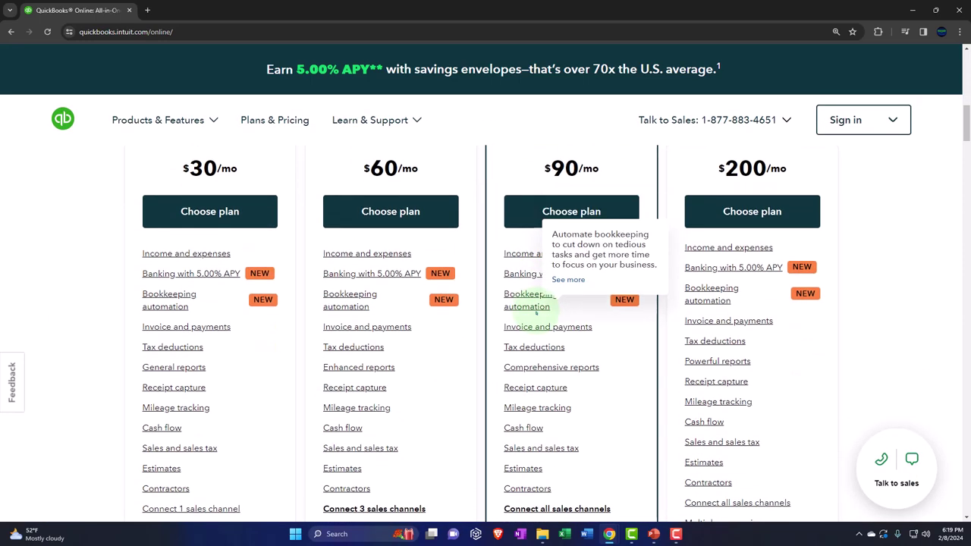
pyautogui.scroll(-4, 494, 326)
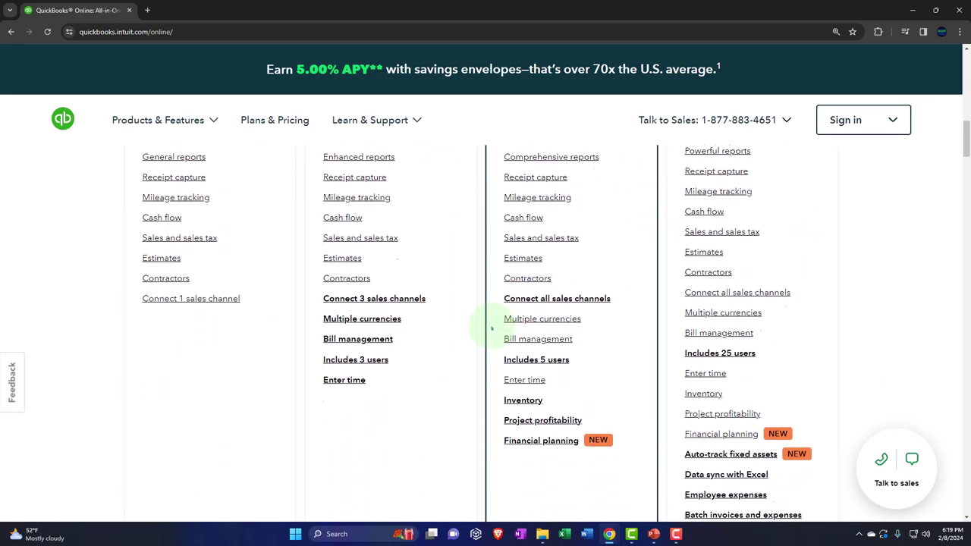
pyautogui.scroll(-1, 491, 326)
pyautogui.scroll(7, 491, 326)
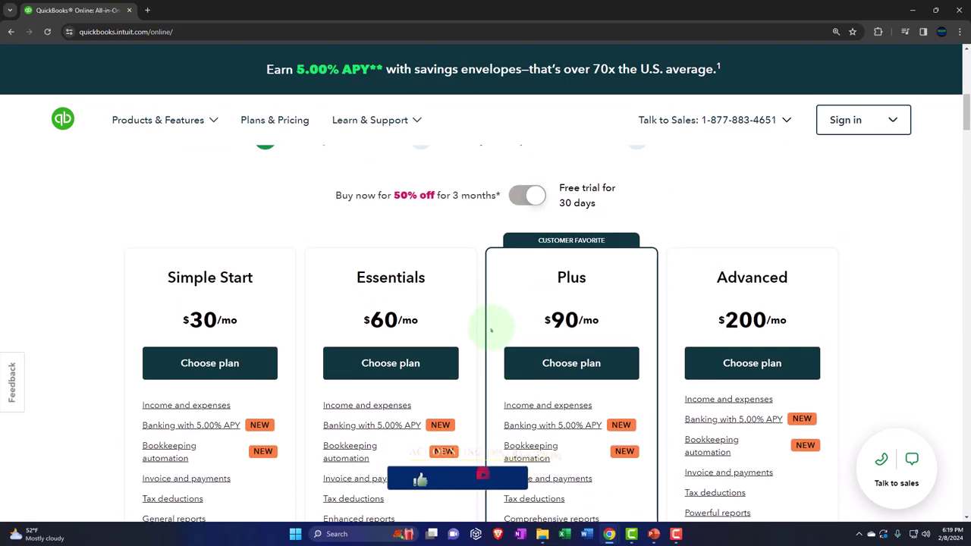
# Step: Choose the Plus plan and review the Payroll Core, Premium and Elite options
pyautogui.click(571, 365)
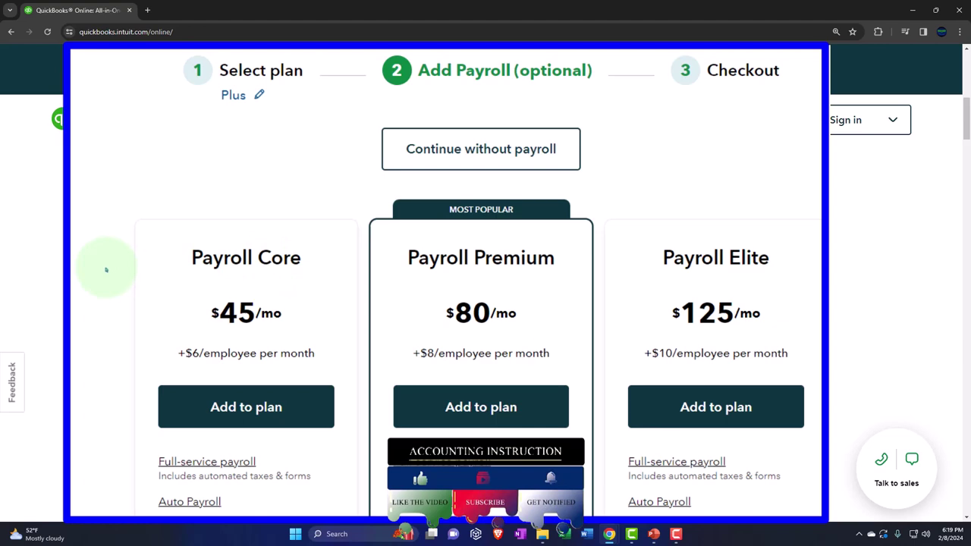
pyautogui.scroll(-3, 192, 328)
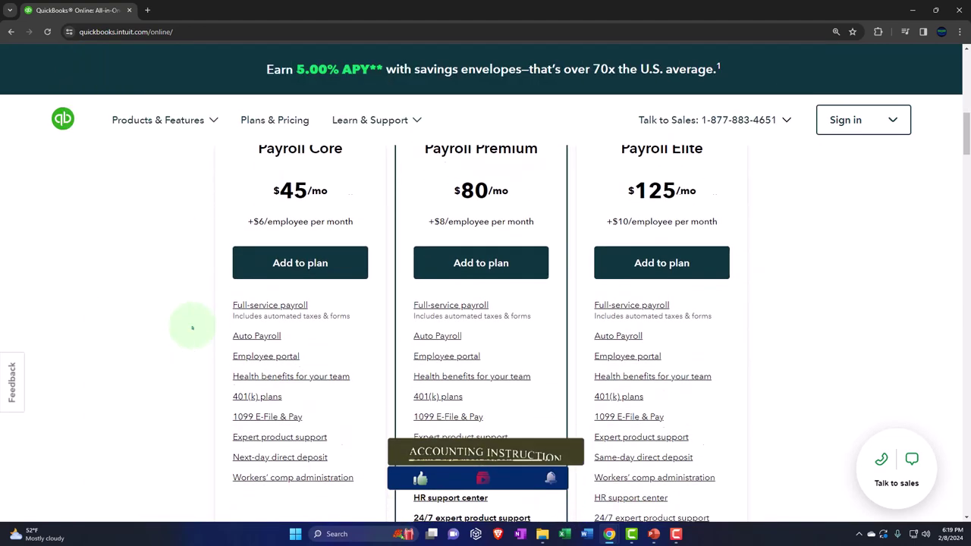
pyautogui.scroll(-1, 192, 328)
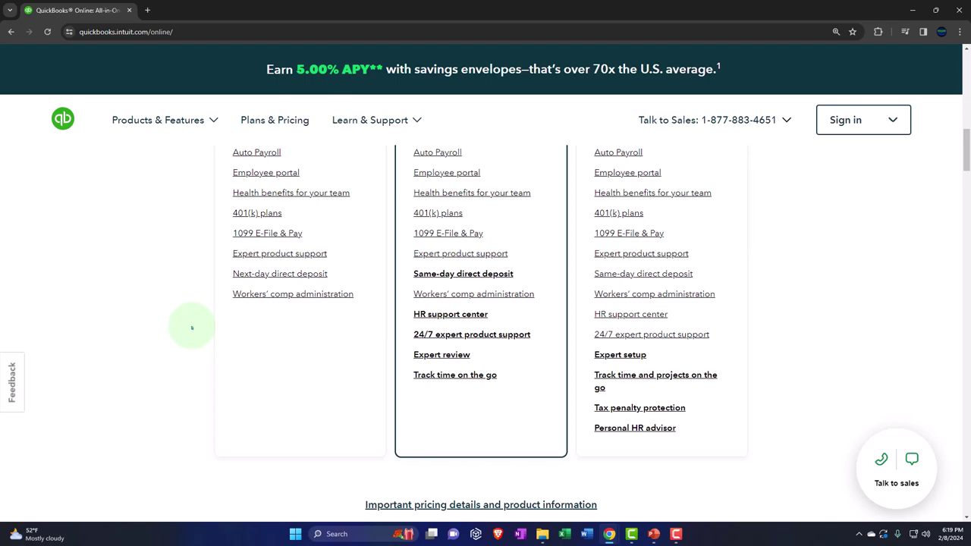
pyautogui.scroll(3, 192, 328)
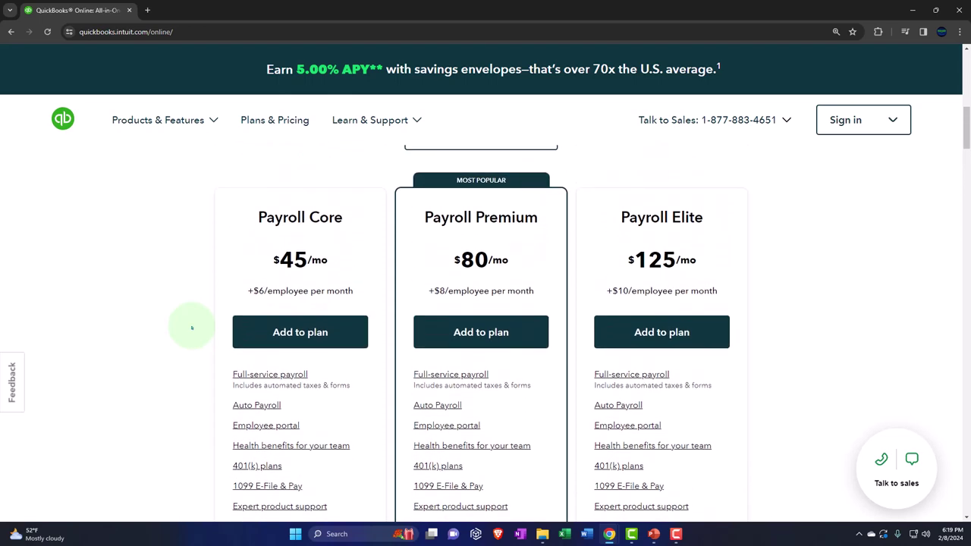
pyautogui.scroll(2, 192, 327)
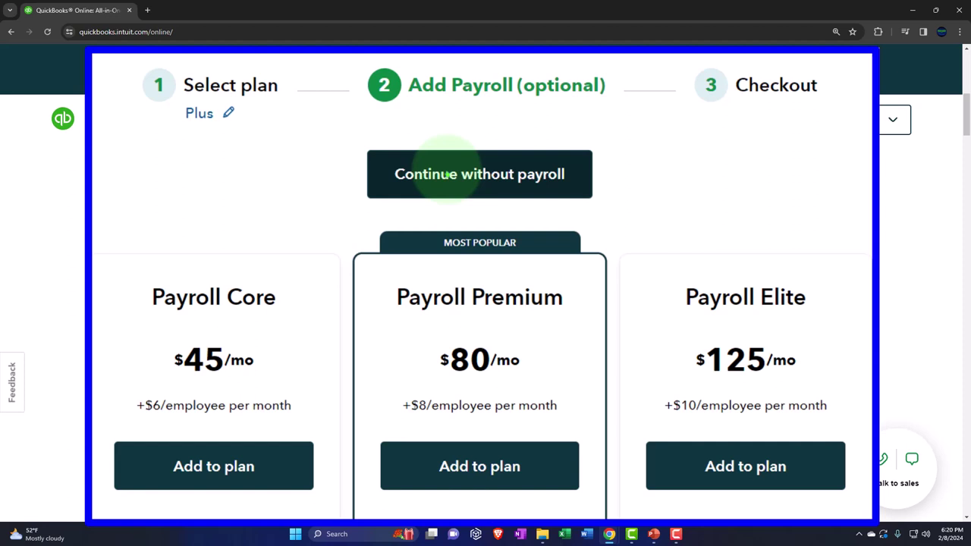
# Step: Continue without payroll and scroll the checkout's Create an Intuit Account form
pyautogui.click(447, 174)
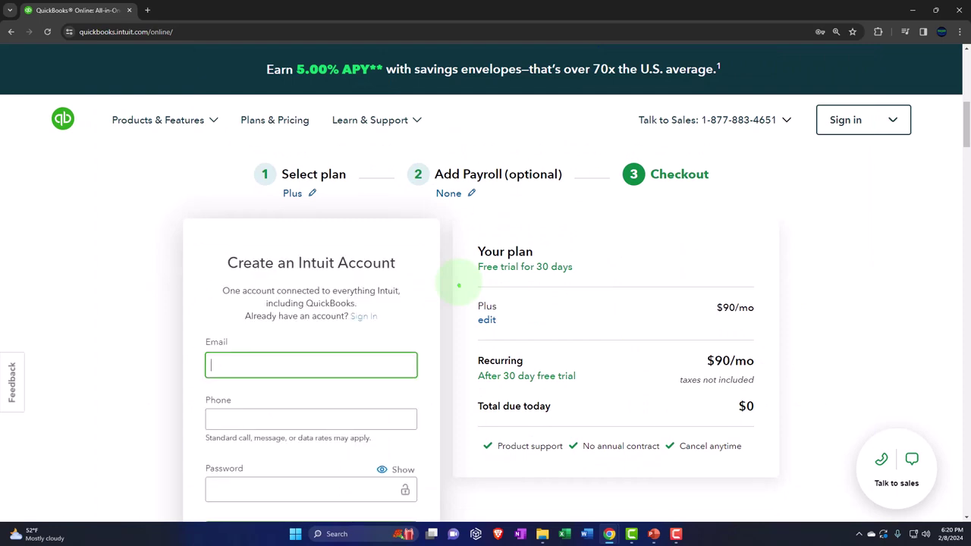
pyautogui.scroll(-1, 459, 285)
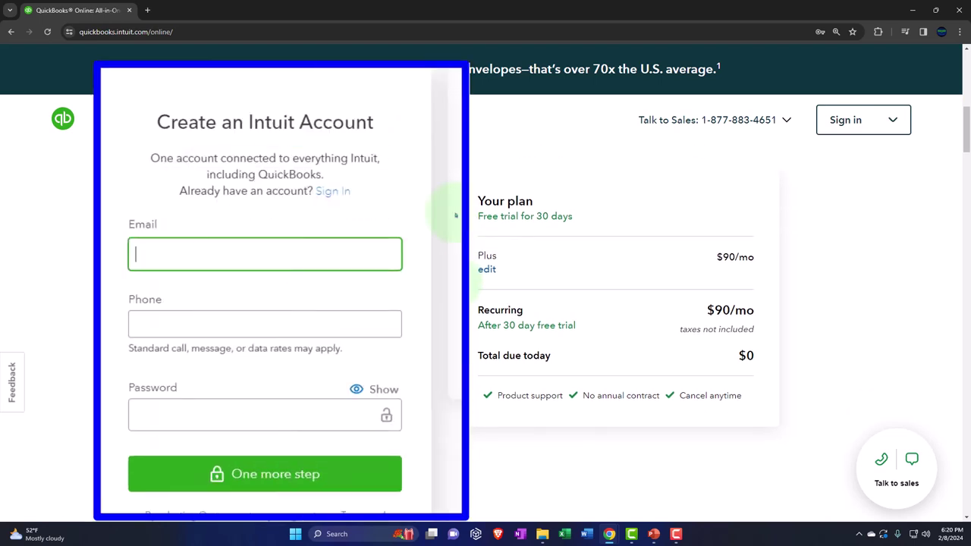
pyautogui.scroll(-1, 455, 216)
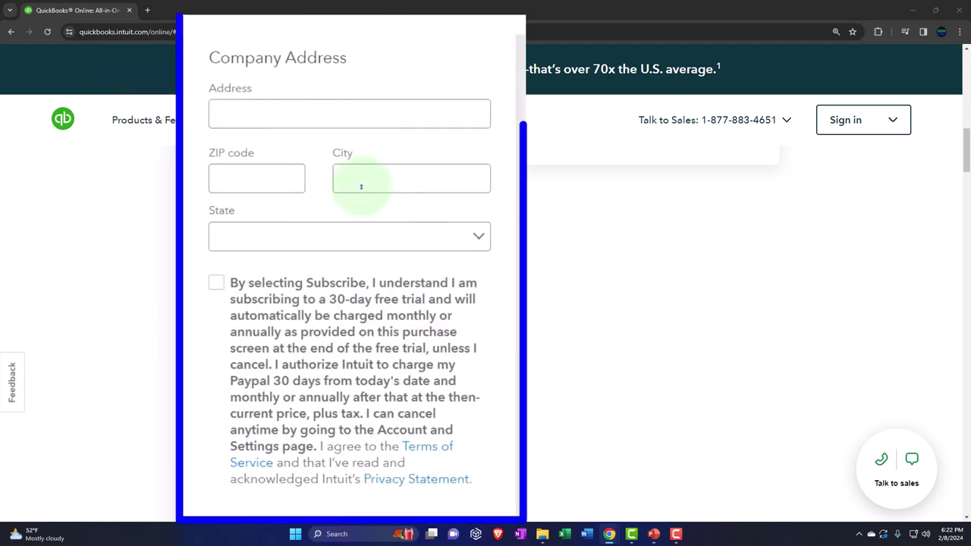
# Step: Enter the company's street address and ZIP code, accepting the autofilled city and California state
pyautogui.click(258, 115)
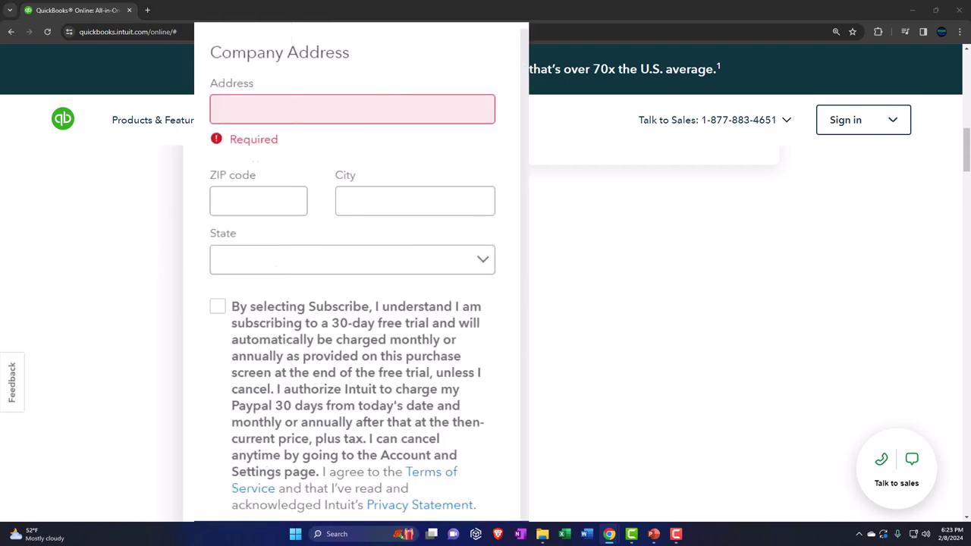
pyautogui.click(262, 207)
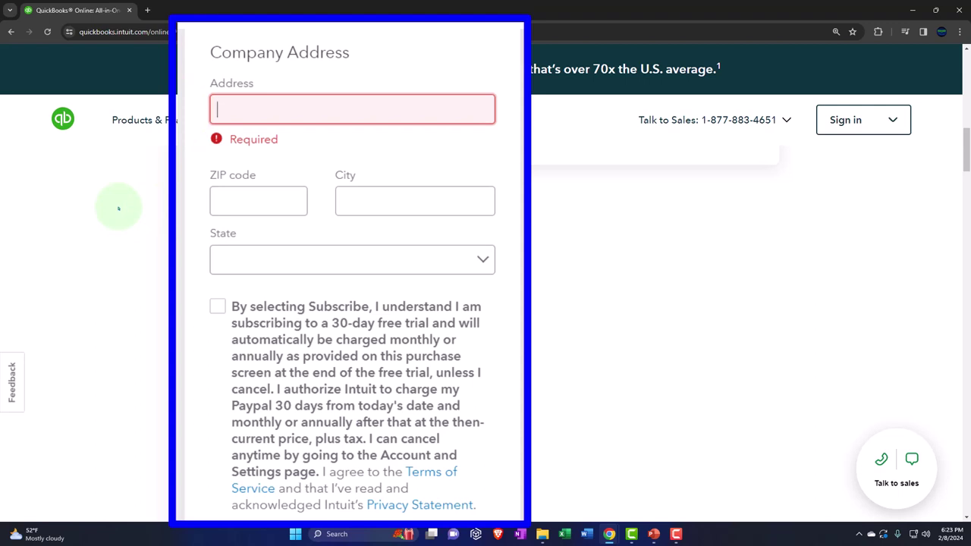
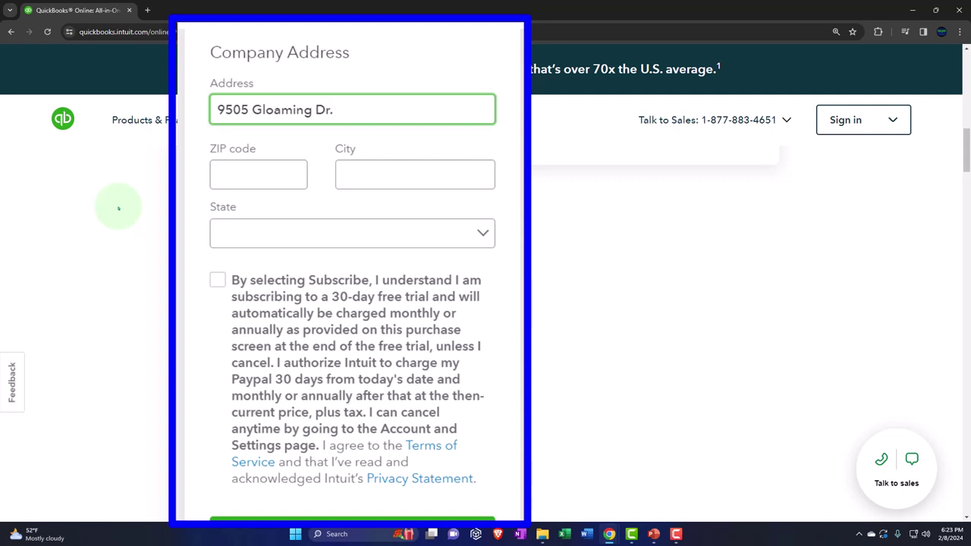
pyautogui.press('Tab')
pyautogui.write('90')
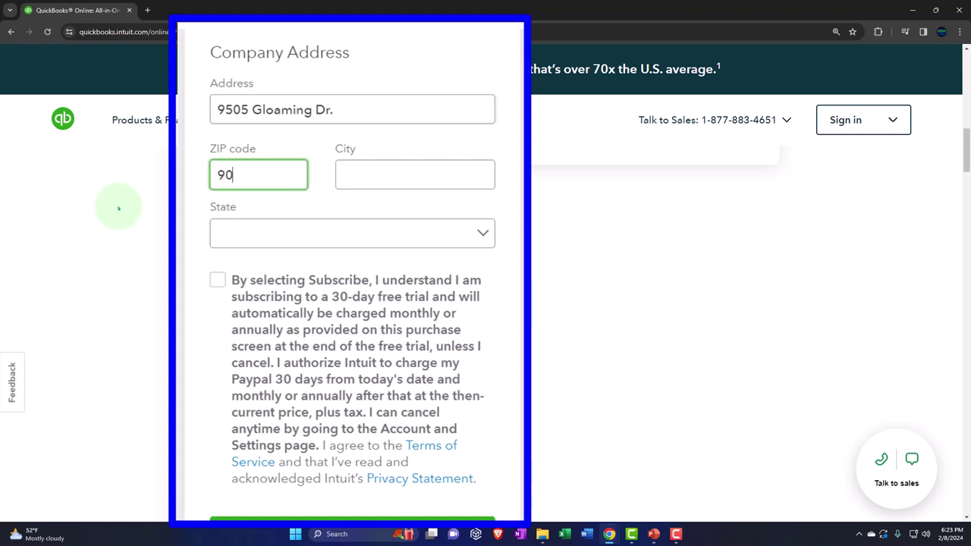
pyautogui.write('210')
pyautogui.press('Tab')
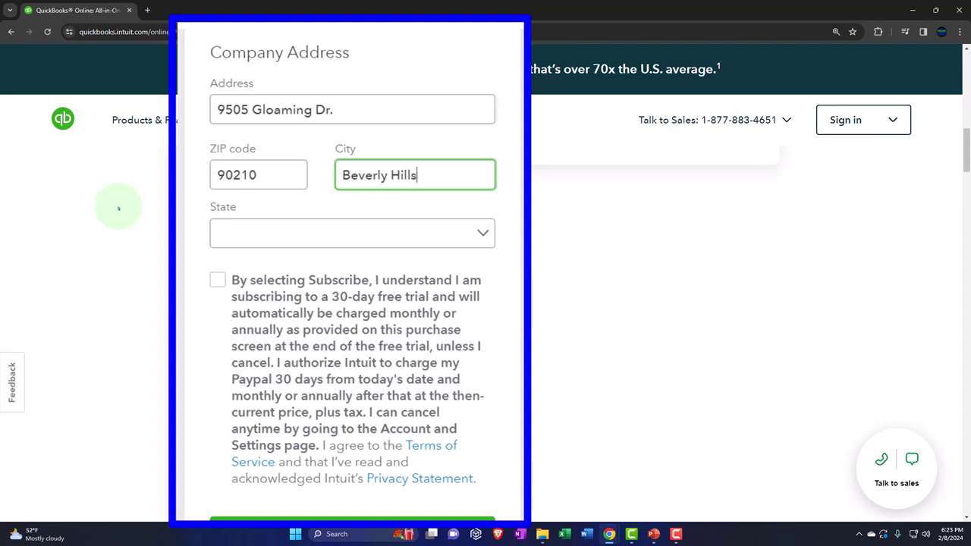
pyautogui.press('Tab')
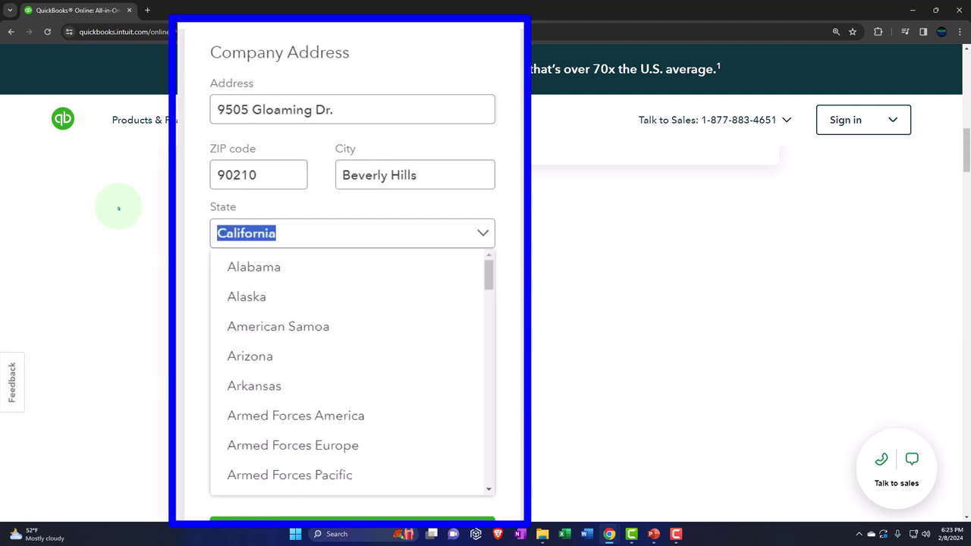
pyautogui.press('Tab')
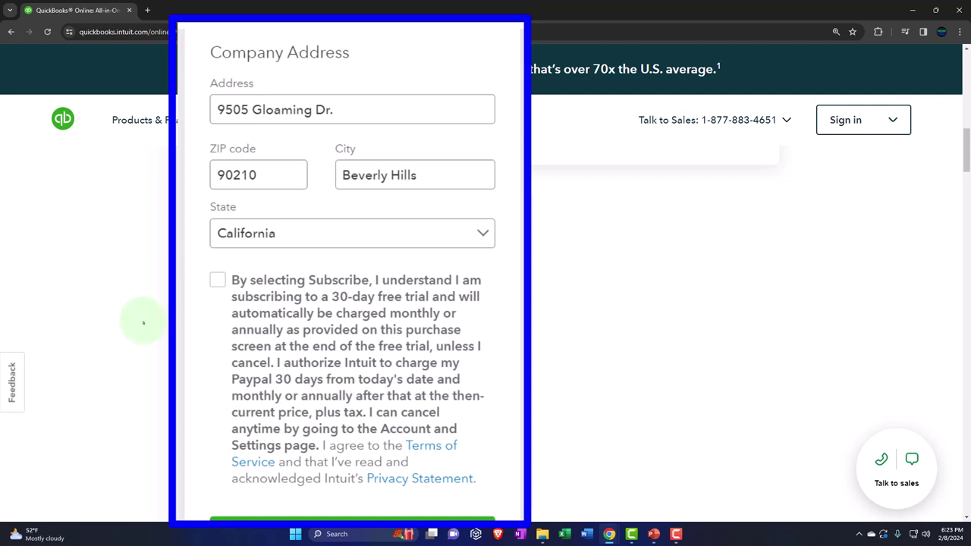
# Step: Agree to the 30-day free trial subscription terms
pyautogui.click(217, 281)
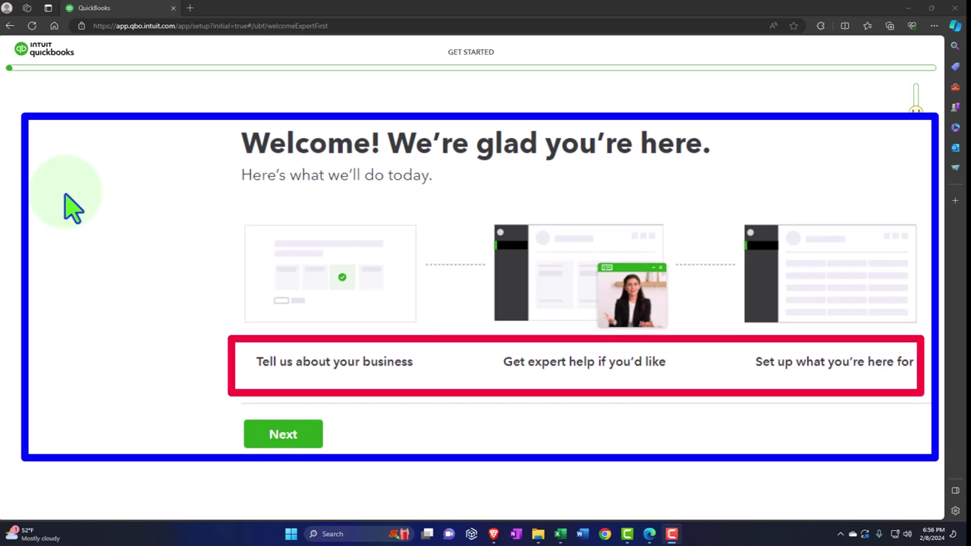
# Step: Start the setup wizard and submit 'Bank Feed Practice File' as the legal business name
pyautogui.click(282, 443)
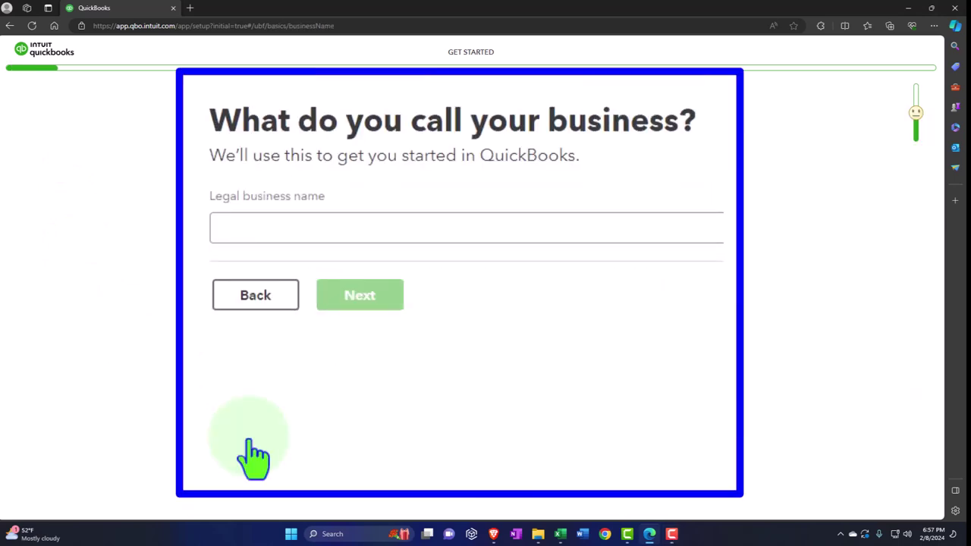
pyautogui.click(245, 195)
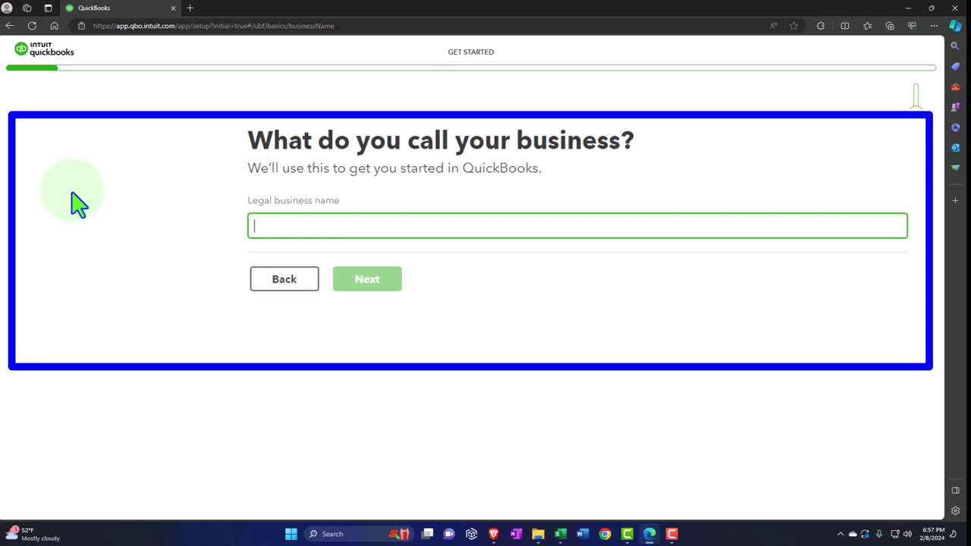
pyautogui.write('Bank Fee')
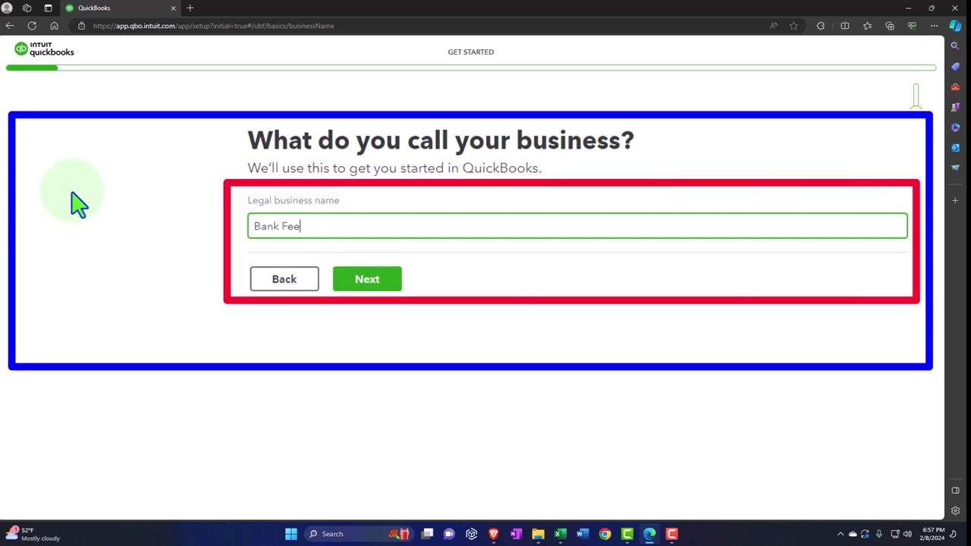
pyautogui.write('d Practice File')
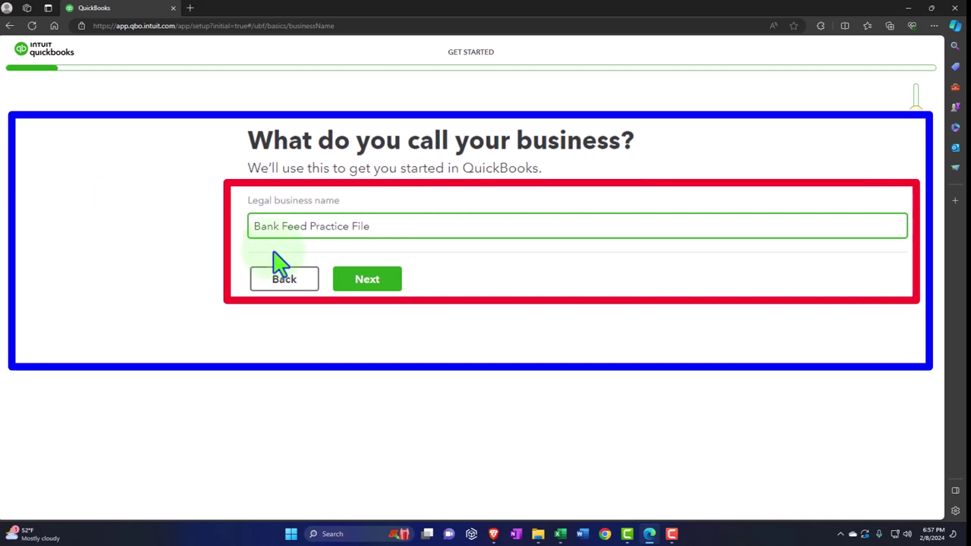
pyautogui.click(383, 287)
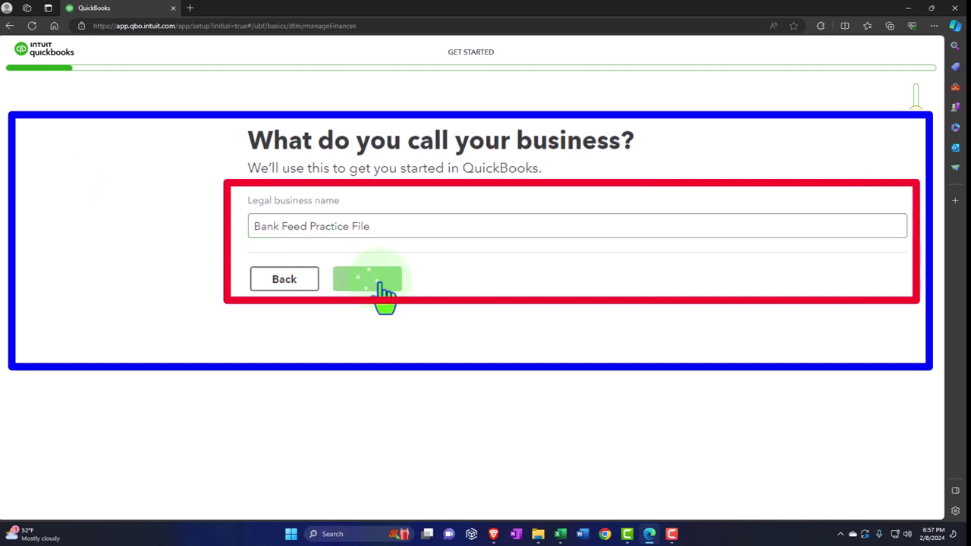
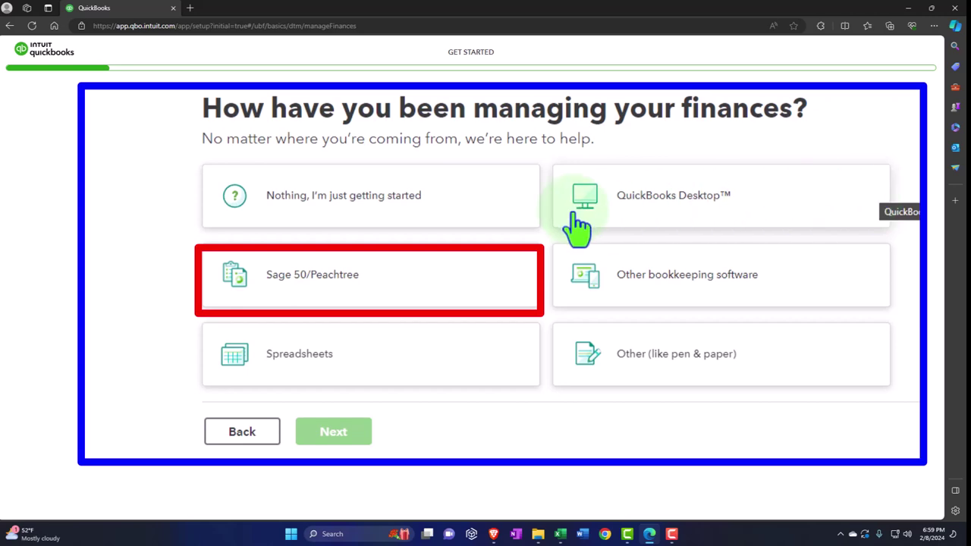
# Step: Answer that the company is just getting started and isn't your main source of income
pyautogui.click(380, 216)
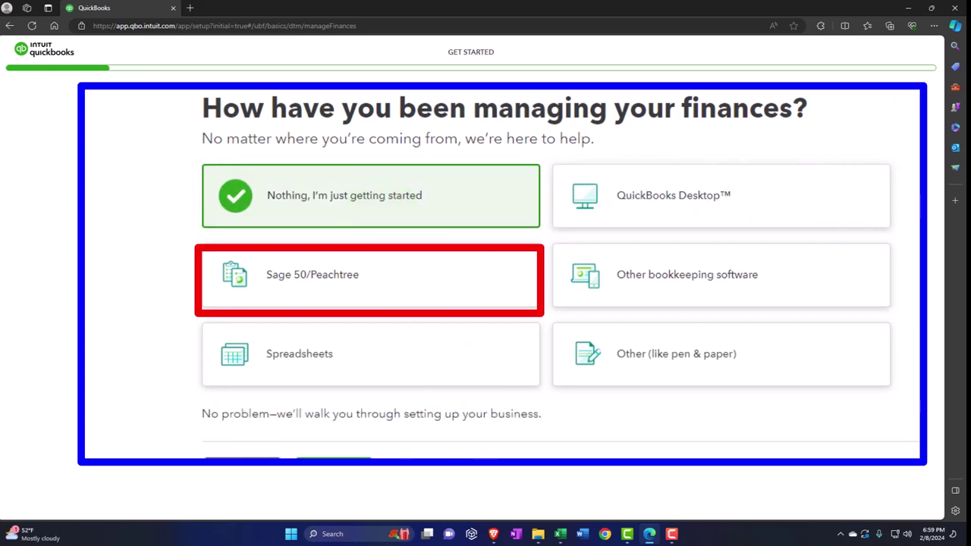
pyautogui.click(334, 380)
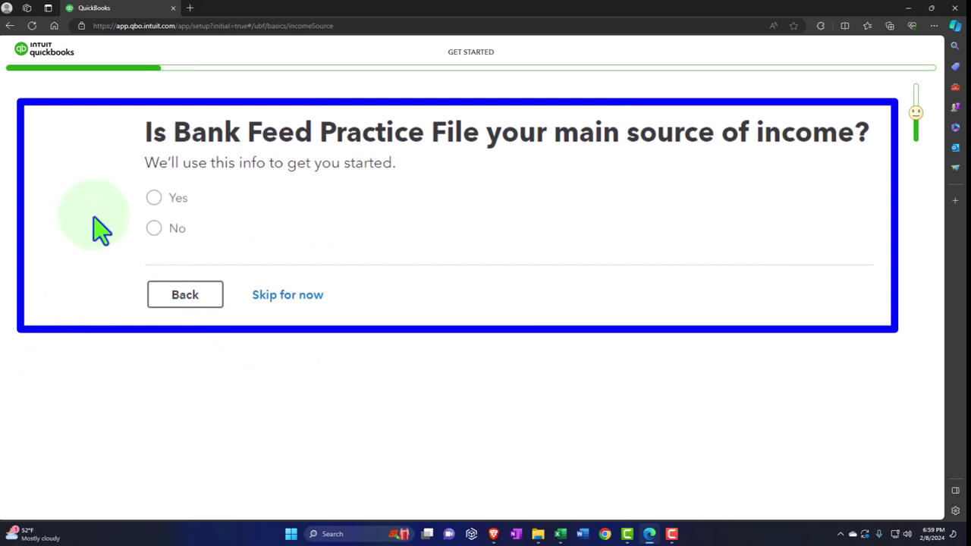
pyautogui.click(156, 229)
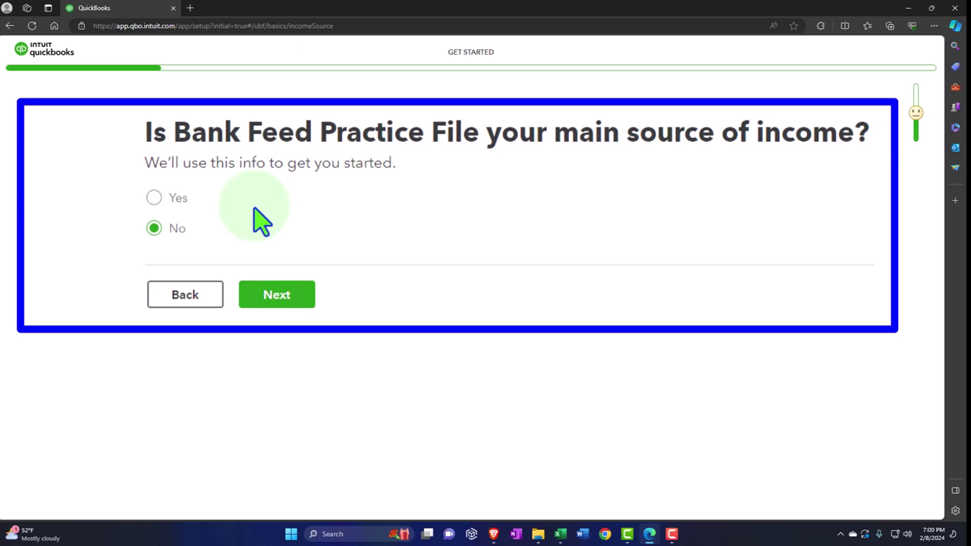
pyautogui.click(293, 298)
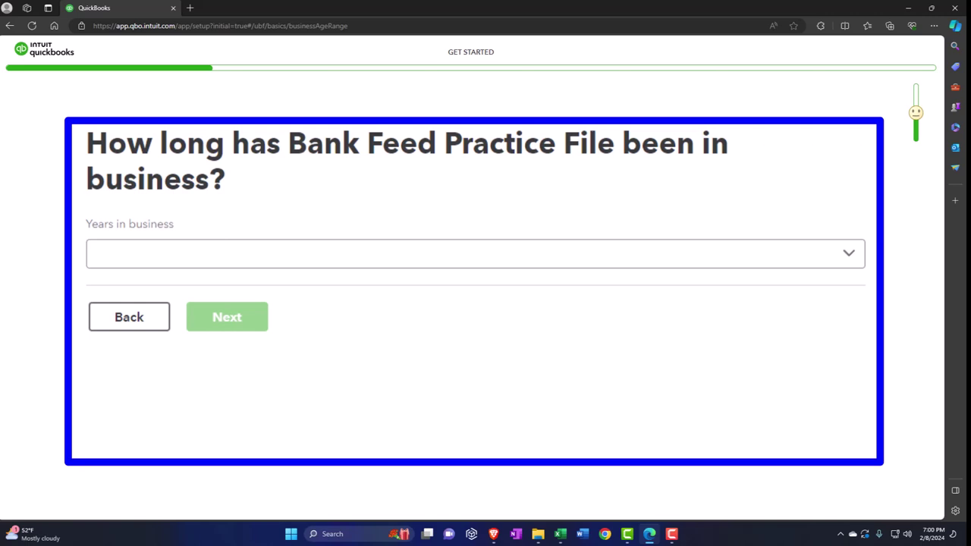
# Step: Set years in business to Under a year
pyautogui.click(167, 262)
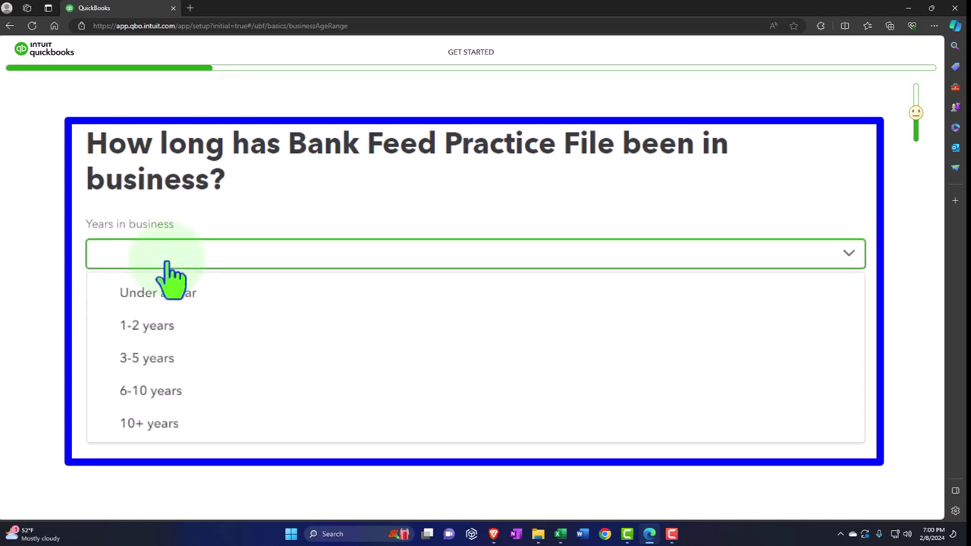
pyautogui.click(160, 307)
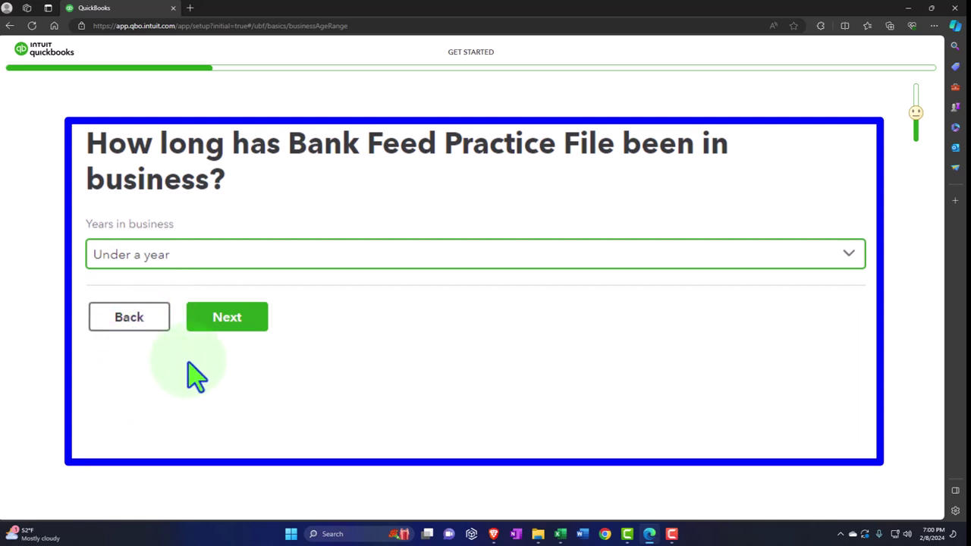
pyautogui.click(245, 322)
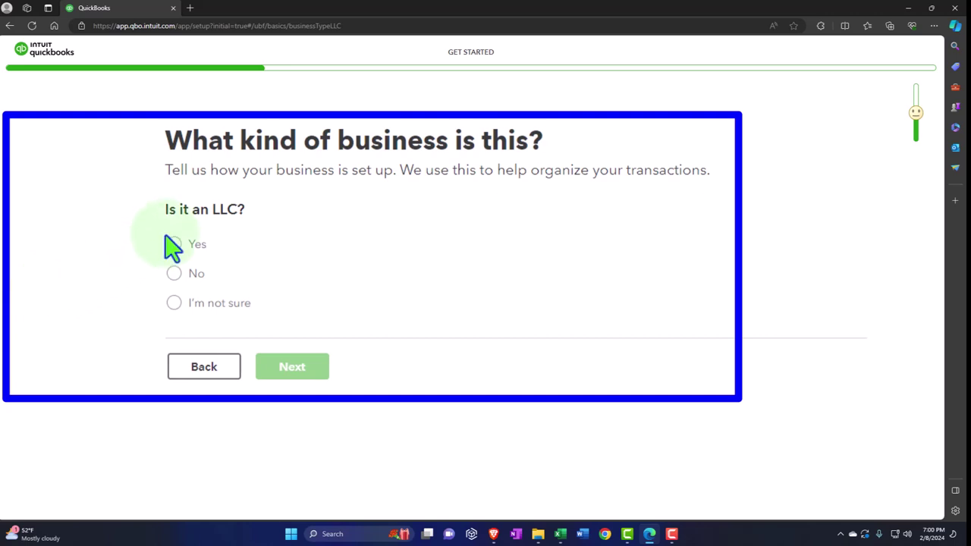
# Step: Record the business as not an LLC, set up as a Sole proprietor
pyautogui.click(236, 225)
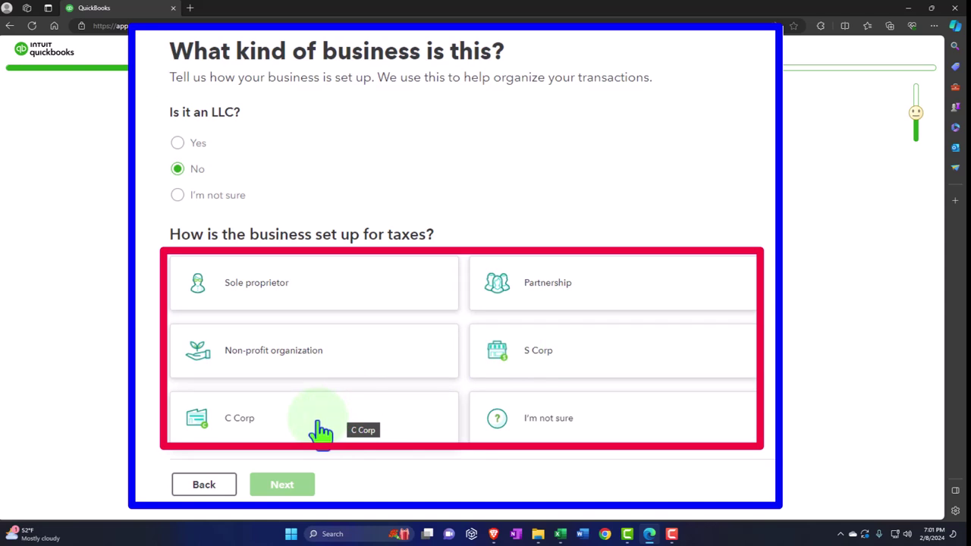
pyautogui.click(249, 298)
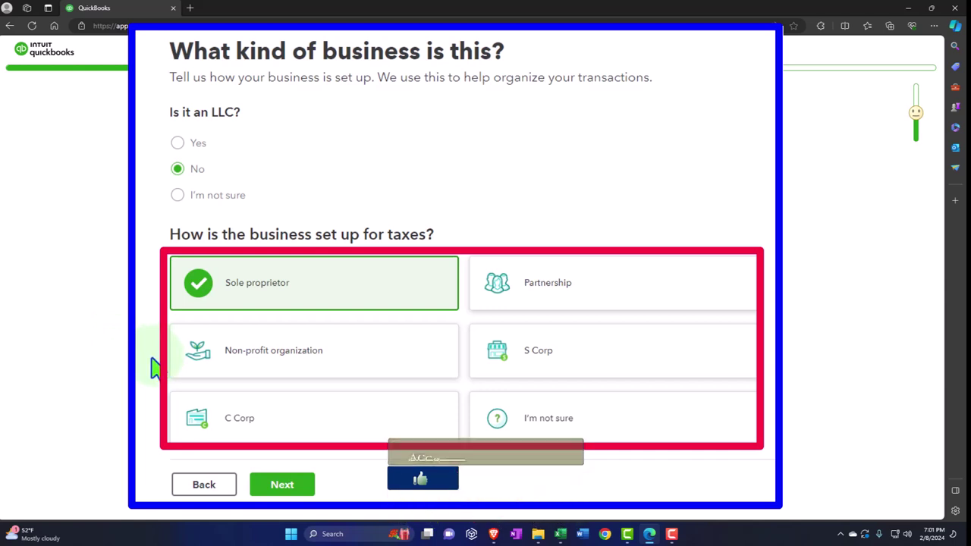
pyautogui.click(296, 489)
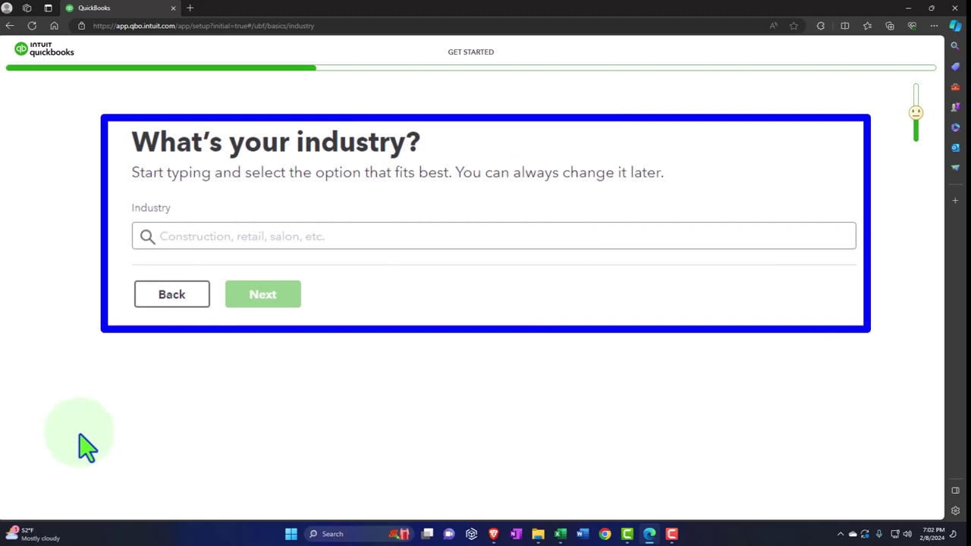
# Step: Set the industry to 'All other miscellaneous store retailers (except tobacco stores)'
pyautogui.click(312, 232)
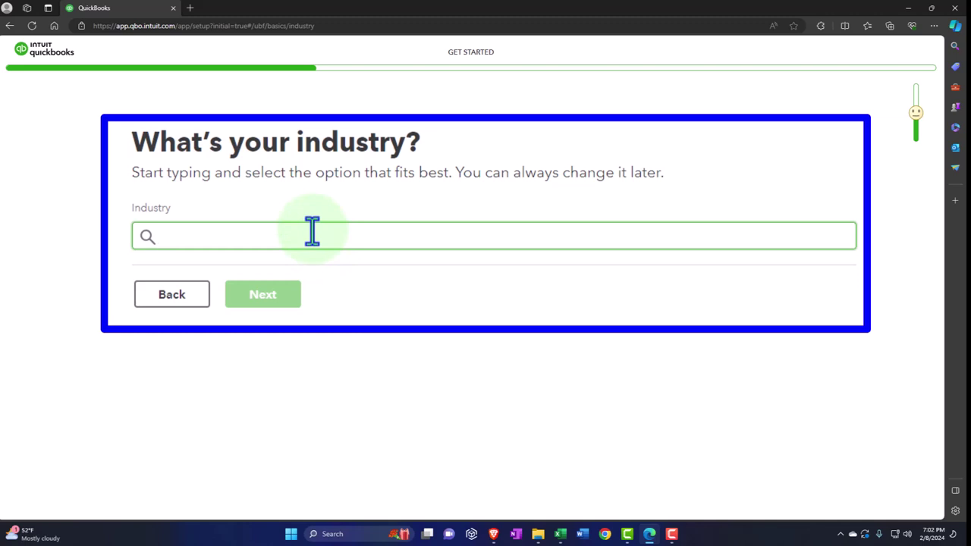
pyautogui.write('All other miscellaneous store retailers (except tobacco stores)')
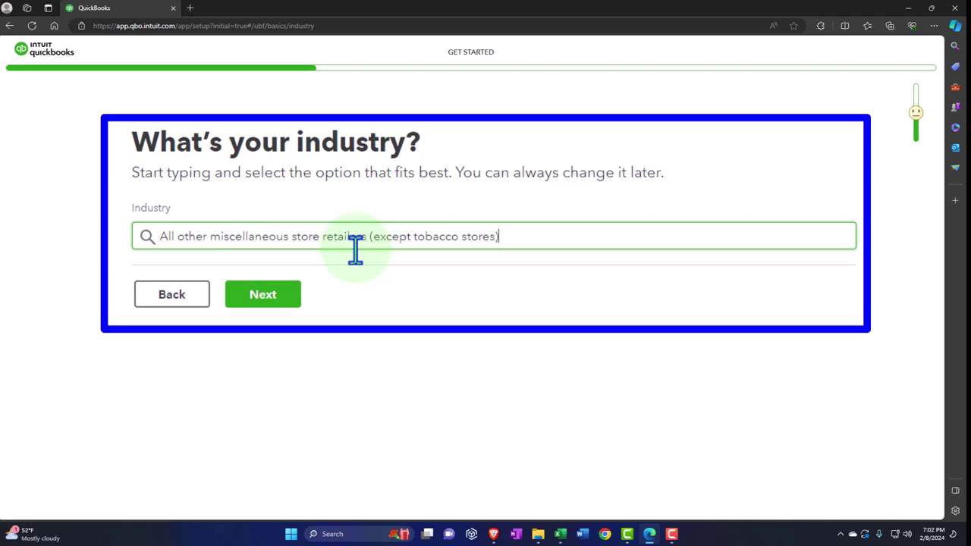
pyautogui.click(267, 295)
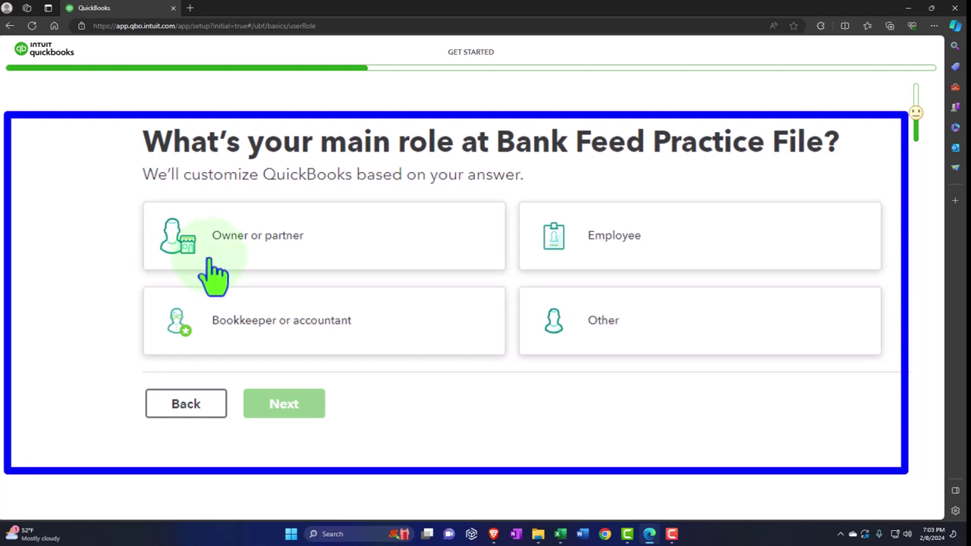
# Step: Choose Owner or partner as your role and indicate you plan to hire in the future
pyautogui.click(230, 248)
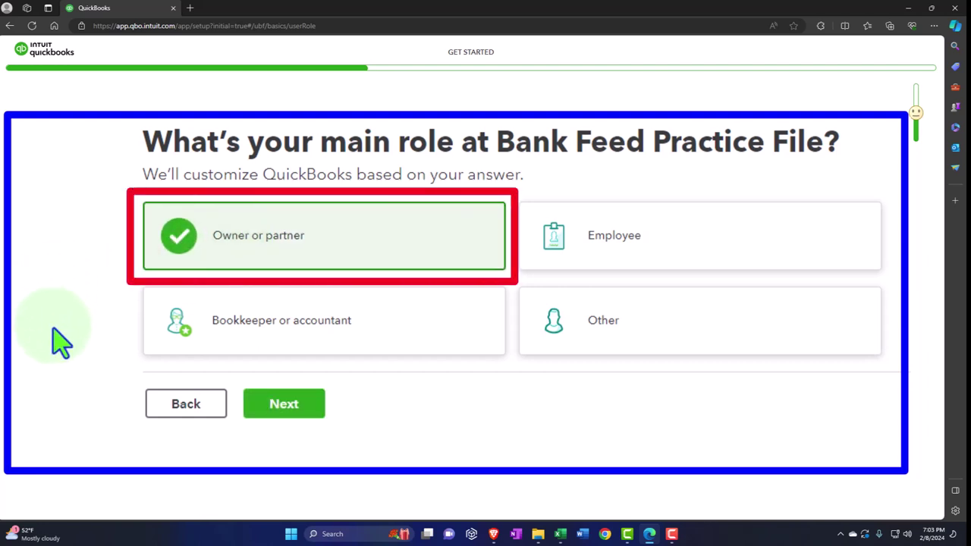
pyautogui.click(281, 413)
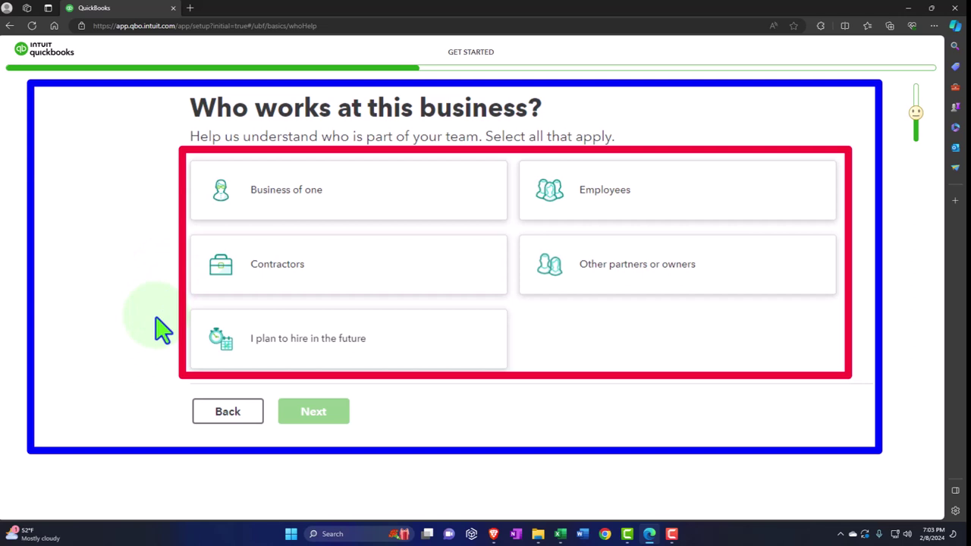
pyautogui.click(279, 343)
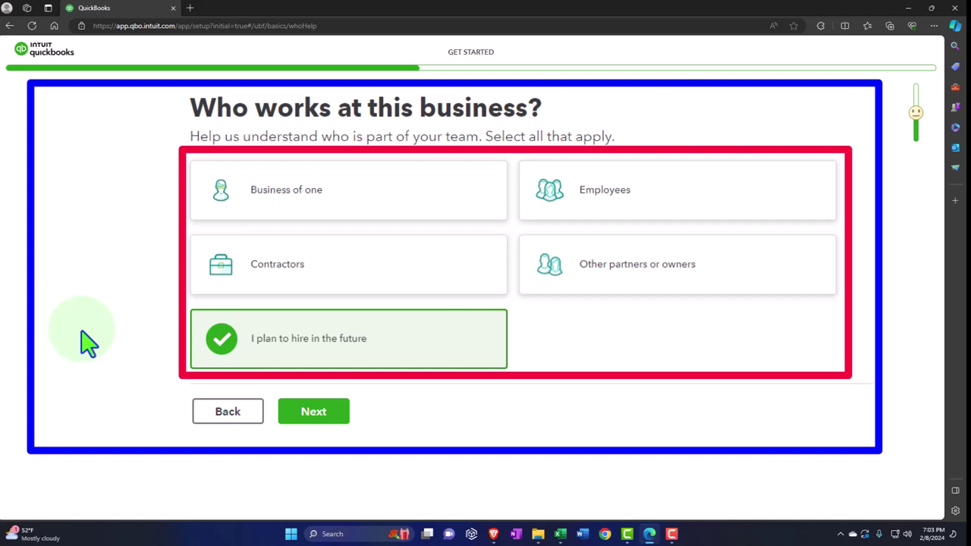
pyautogui.click(307, 415)
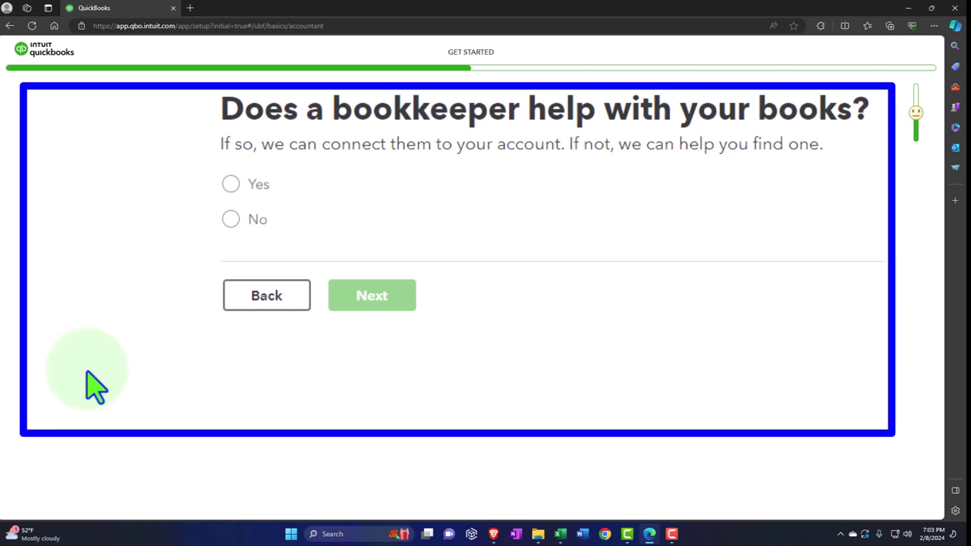
# Step: Answer No to having a bookkeeper and decline Live Bookkeeping with No thanks
pyautogui.click(231, 219)
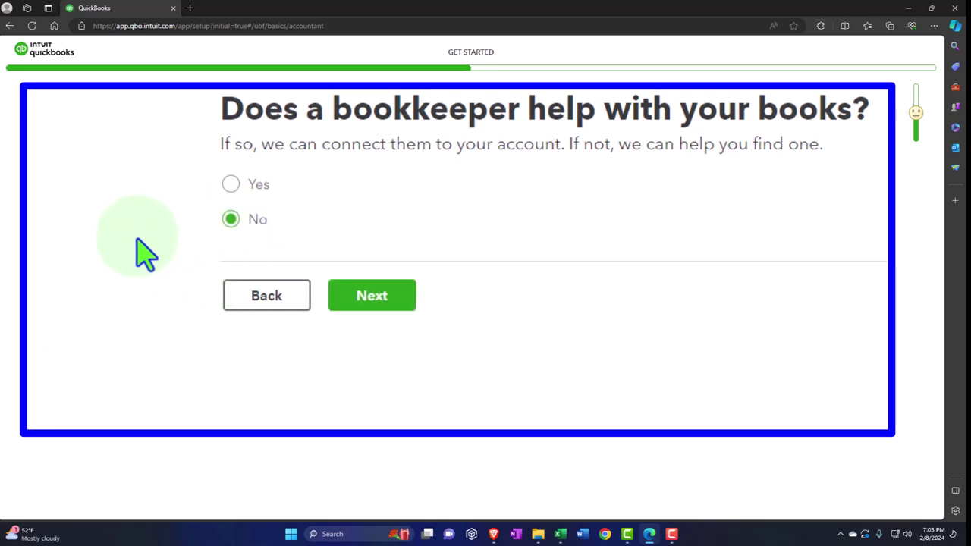
pyautogui.click(394, 299)
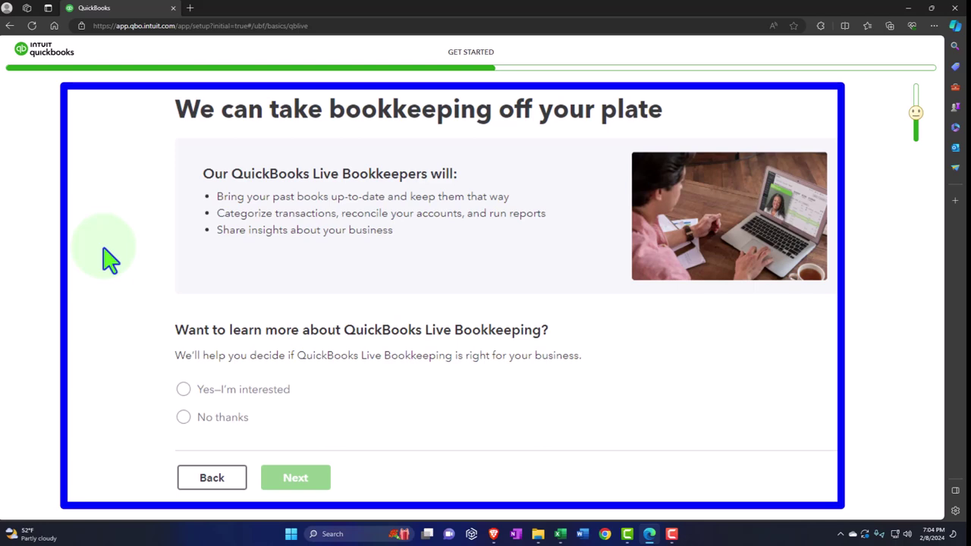
pyautogui.click(188, 419)
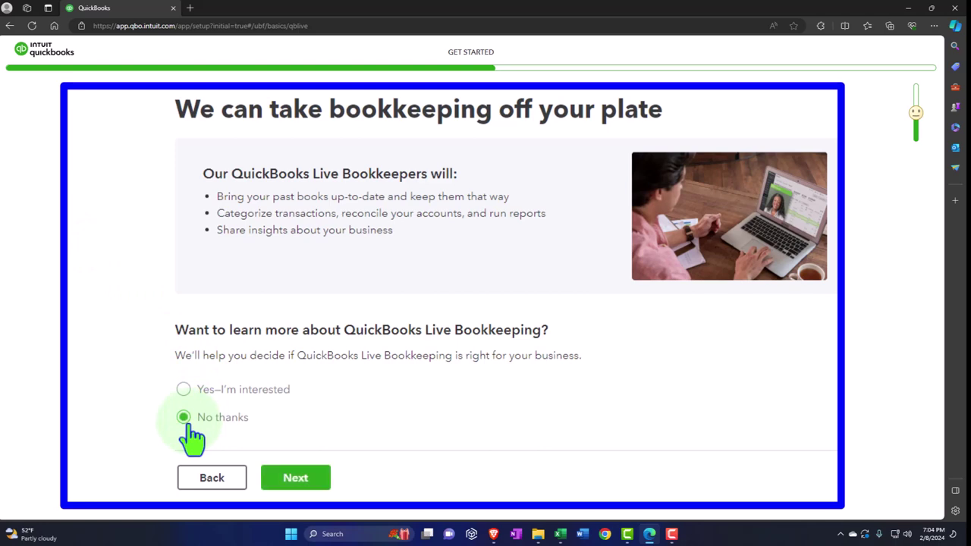
pyautogui.click(296, 478)
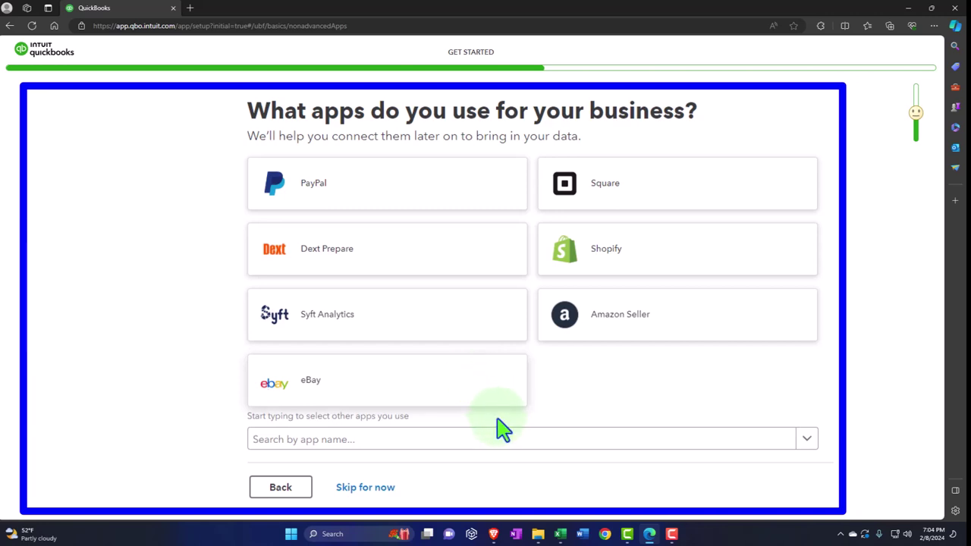
# Step: Skip connecting business apps for now
pyautogui.click(378, 490)
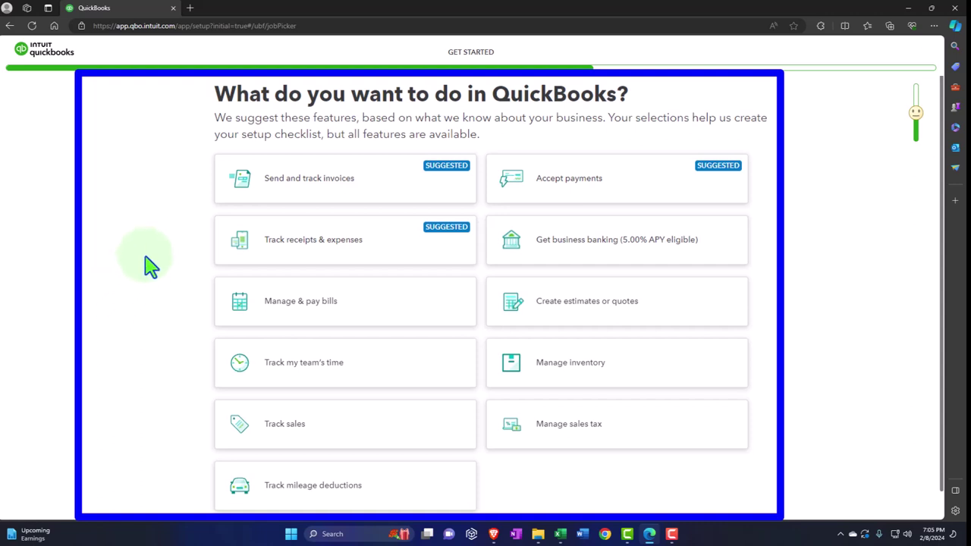
# Step: Choose feature cards including team time, sales, payments, estimates, inventory and sales tax
pyautogui.click(236, 192)
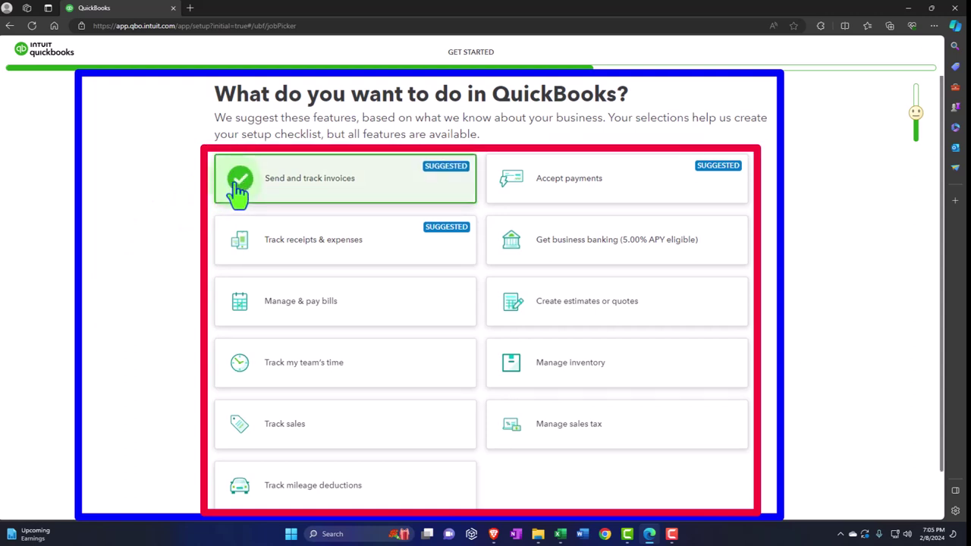
pyautogui.click(238, 257)
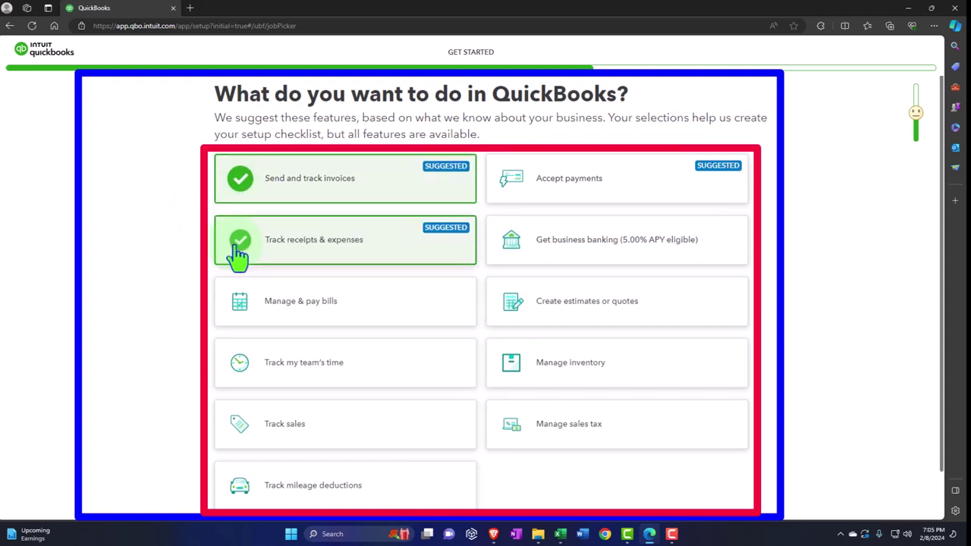
pyautogui.click(236, 308)
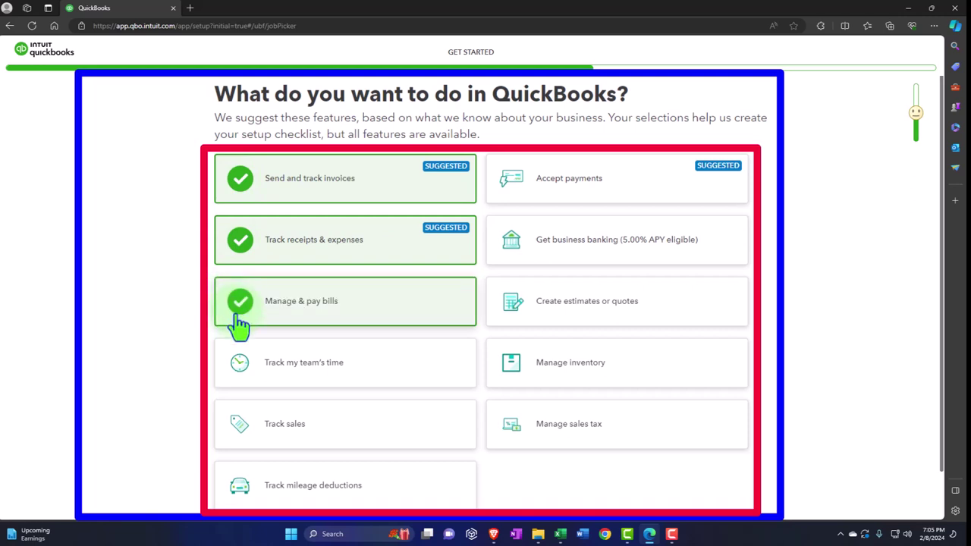
pyautogui.click(236, 372)
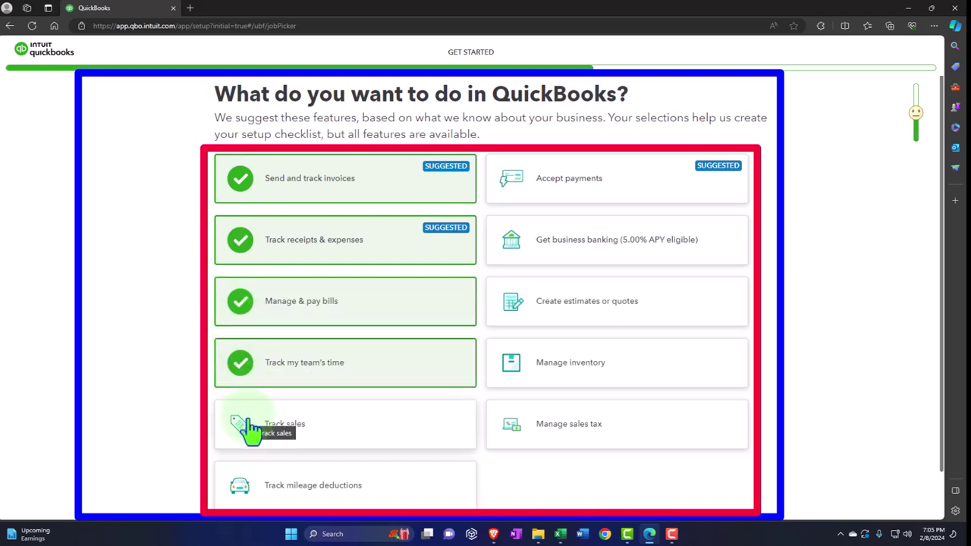
pyautogui.click(250, 428)
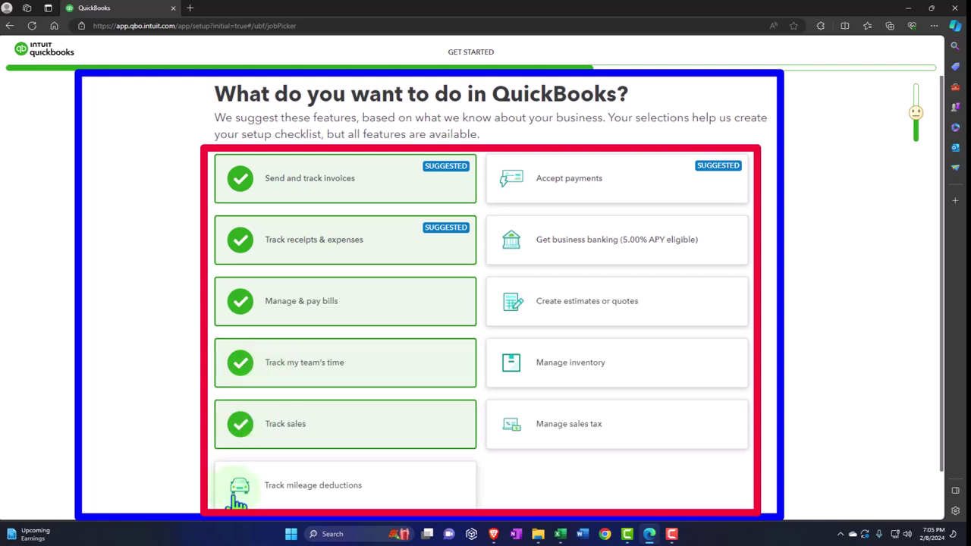
pyautogui.click(589, 196)
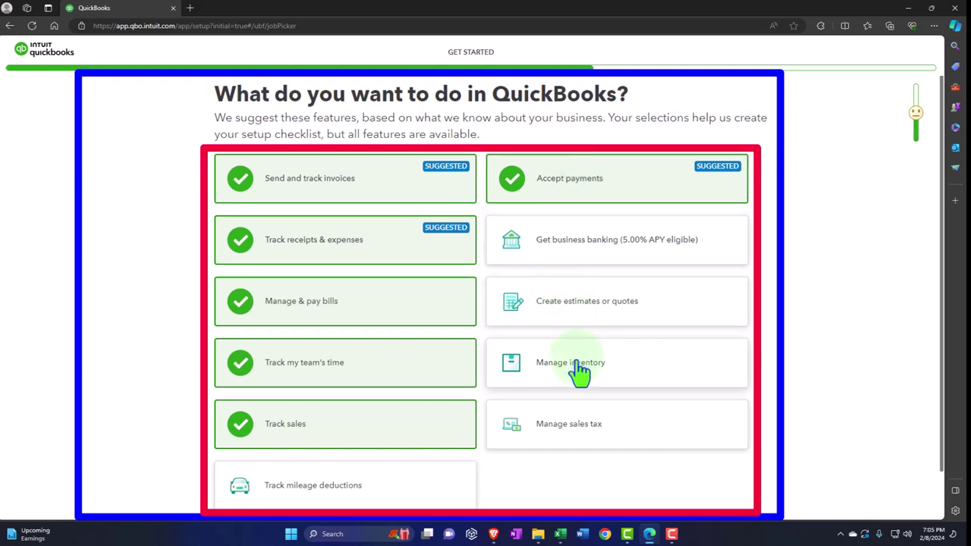
pyautogui.click(600, 311)
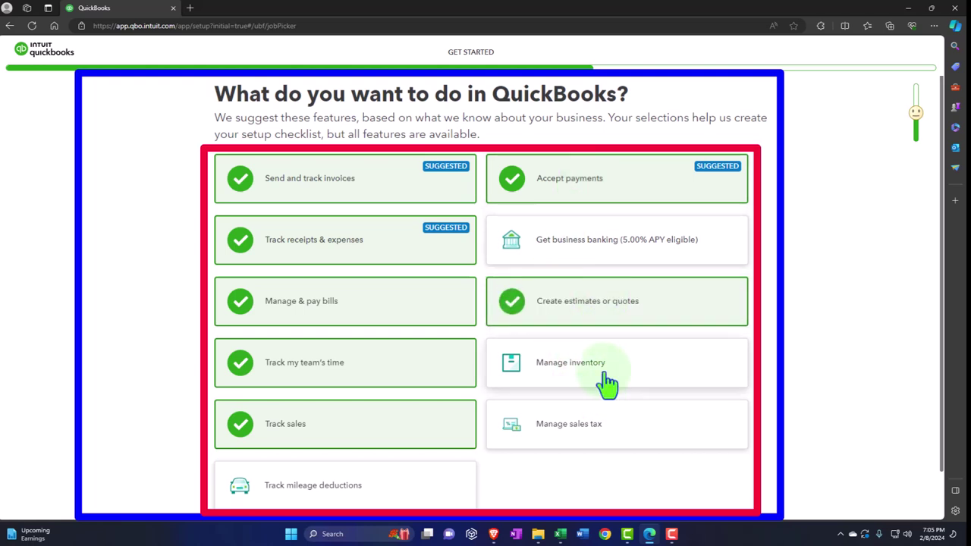
pyautogui.click(602, 383)
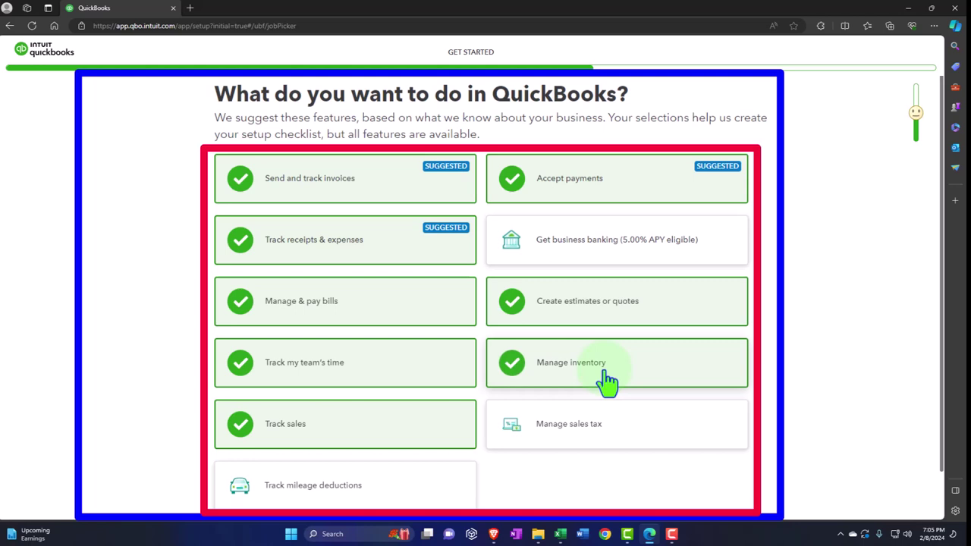
pyautogui.click(614, 433)
pyautogui.scroll(-1, 613, 429)
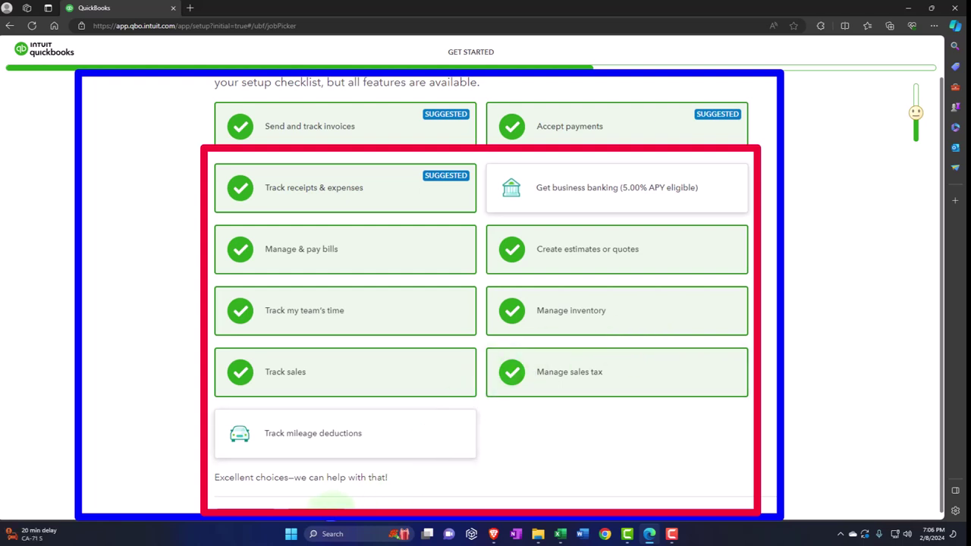
pyautogui.click(331, 502)
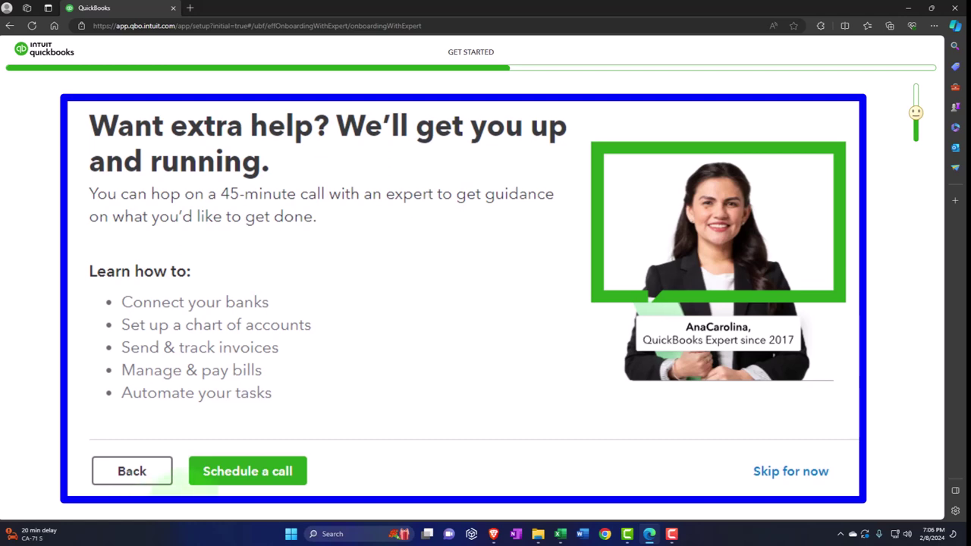
# Step: Skip the free expert call and continue past the enabled-features summary
pyautogui.click(829, 480)
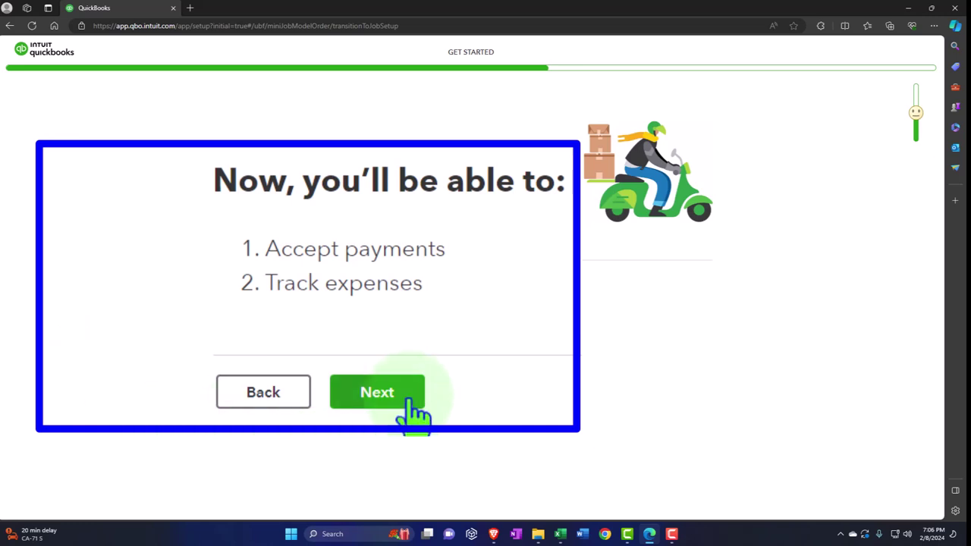
pyautogui.click(336, 287)
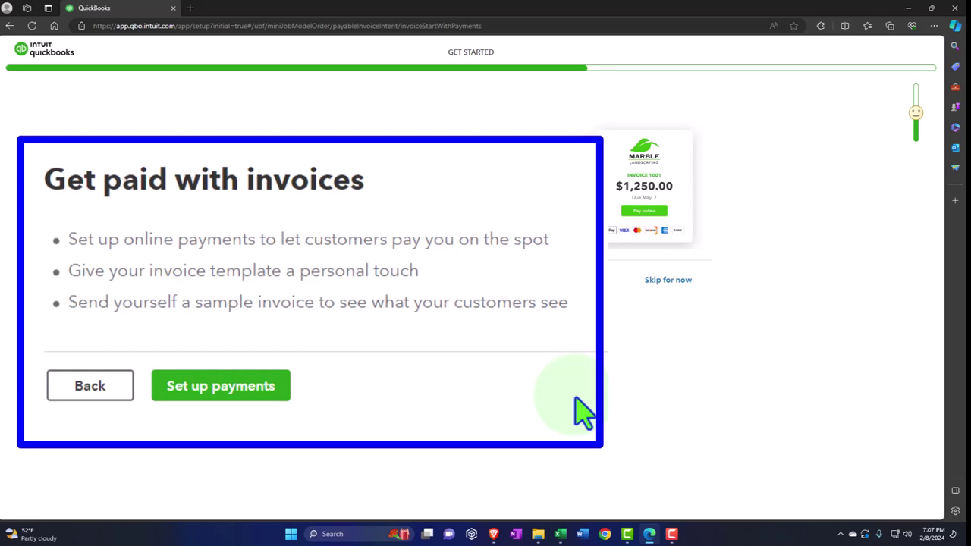
# Step: Skip invoice payment setup and bank account linking for now
pyautogui.click(668, 283)
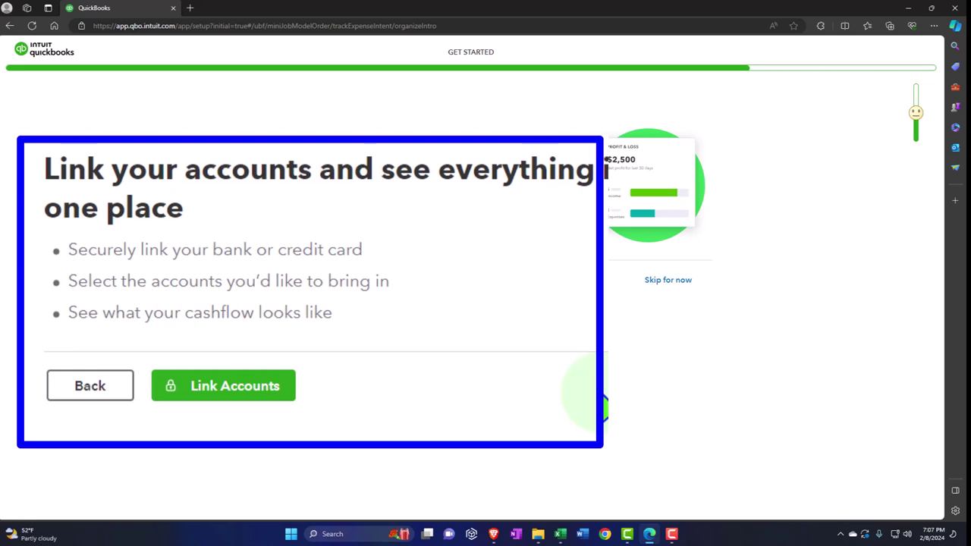
pyautogui.click(659, 282)
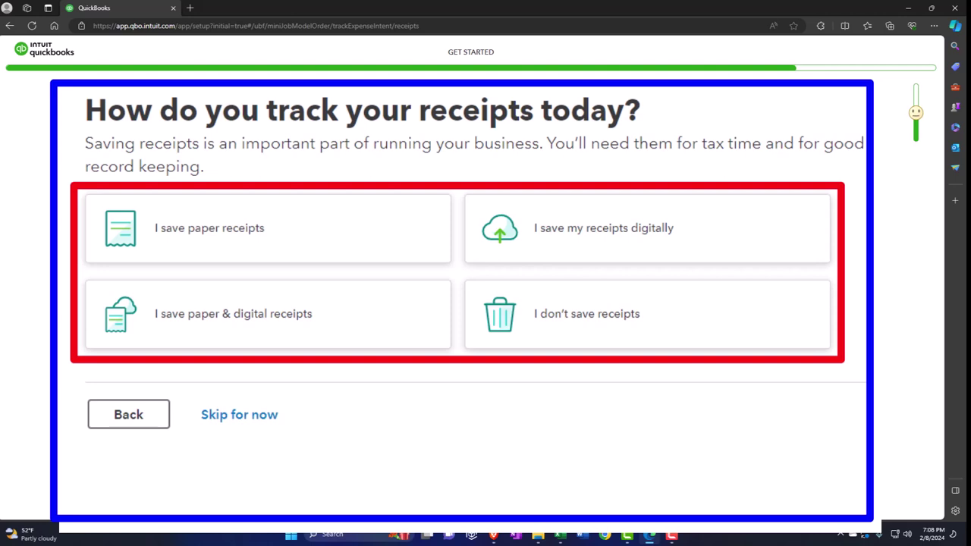
# Step: Answer that receipts are saved both on paper and digitally, and move on
pyautogui.click(205, 262)
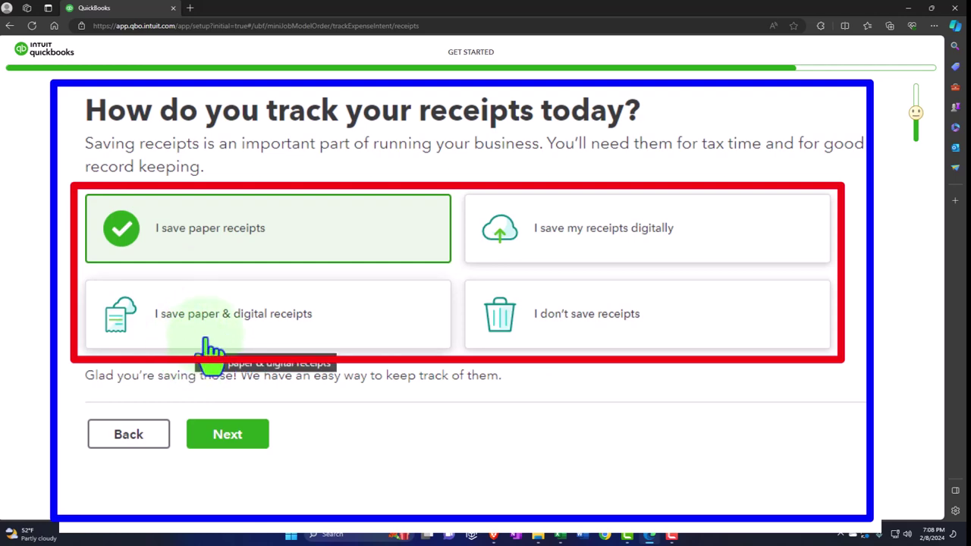
pyautogui.click(245, 340)
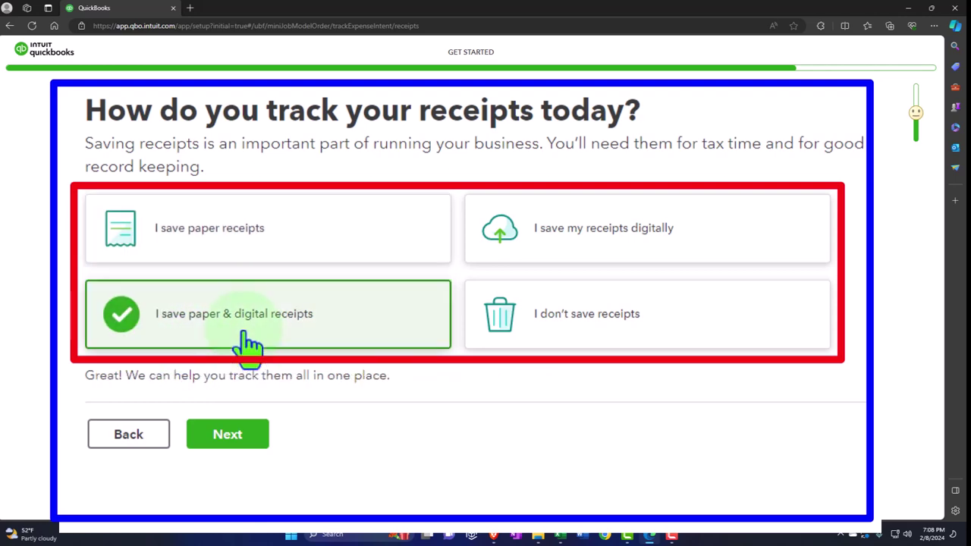
pyautogui.click(260, 437)
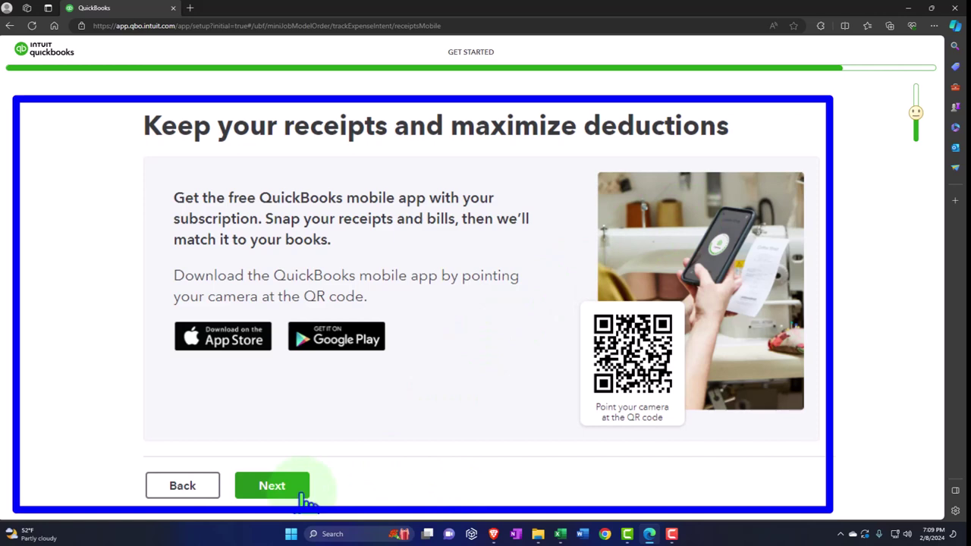
# Step: Skip past the mobile app receipts page and choose Let's go to enter the company dashboard
pyautogui.click(302, 494)
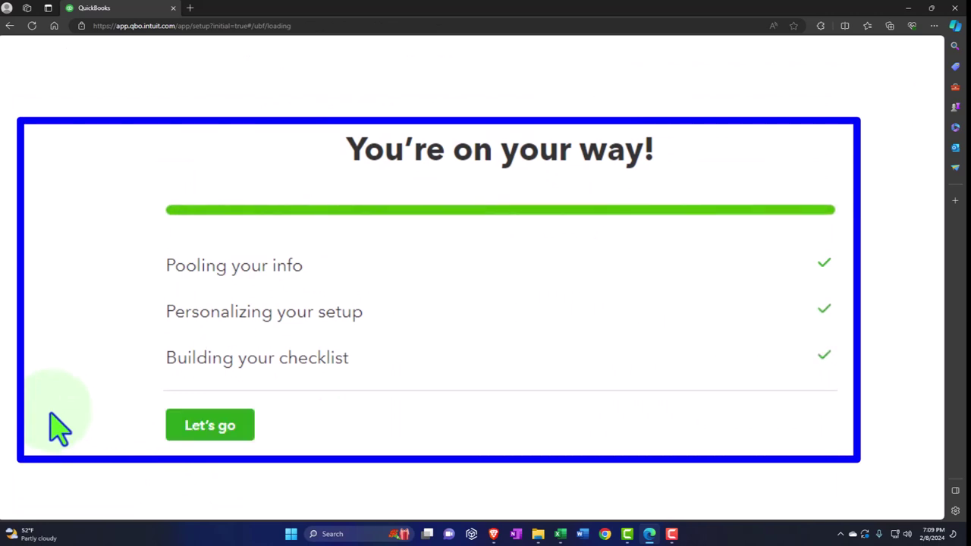
pyautogui.click(205, 425)
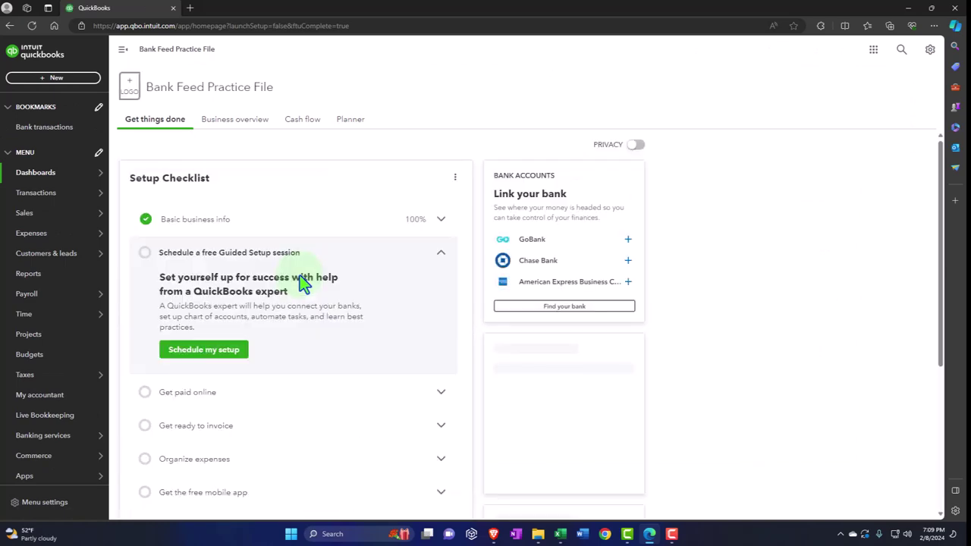
# Step: Zoom the dashboard to 110%, close the Welcome to QuickBooks pop-up, and scroll through the Setup Checklist
pyautogui.hotkey('ctrl', '+')
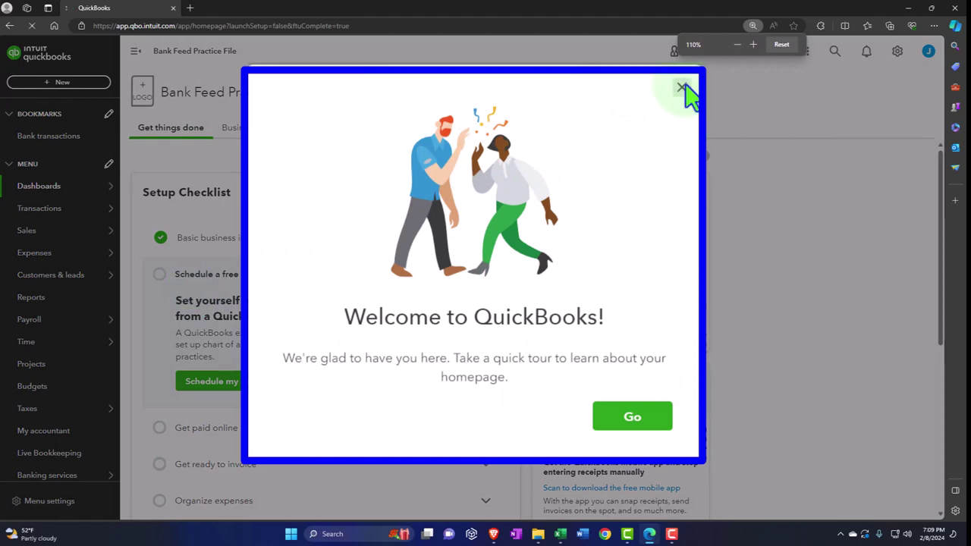
pyautogui.click(682, 88)
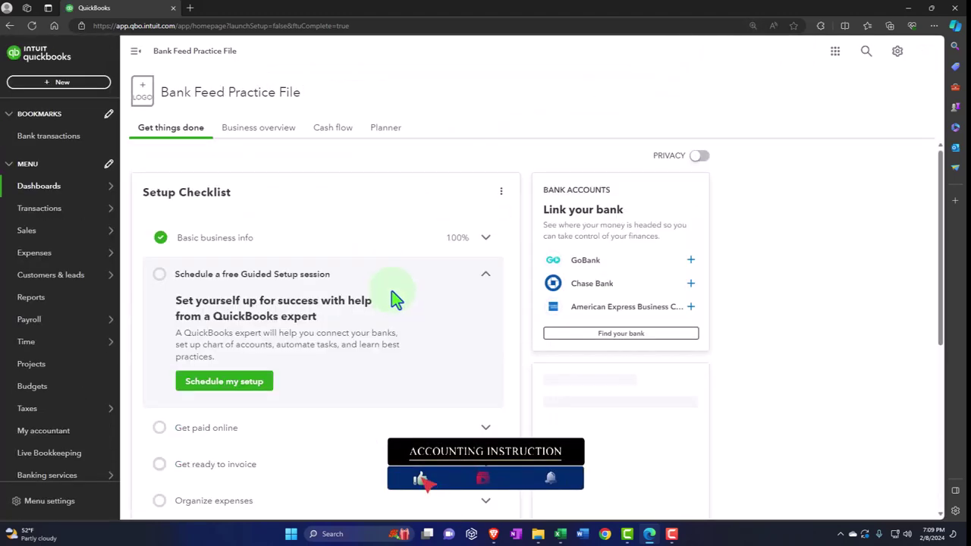
pyautogui.scroll(-5, 481, 253)
pyautogui.scroll(2, 481, 255)
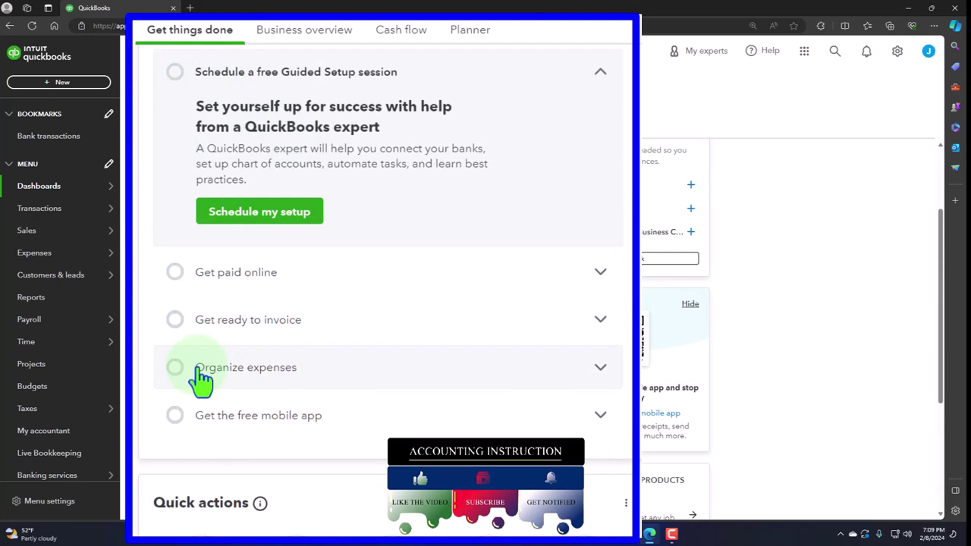
pyautogui.scroll(1, 201, 379)
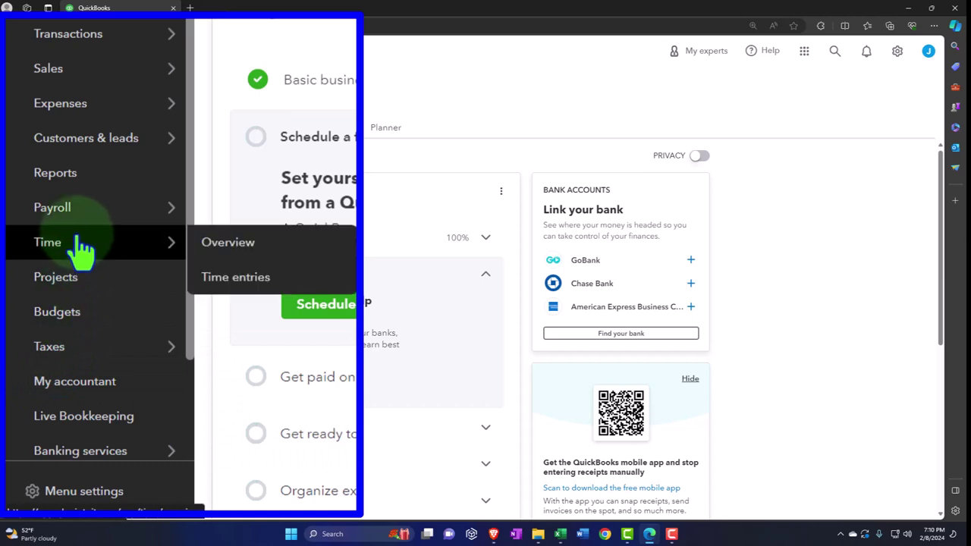
pyautogui.moveTo(77, 215)
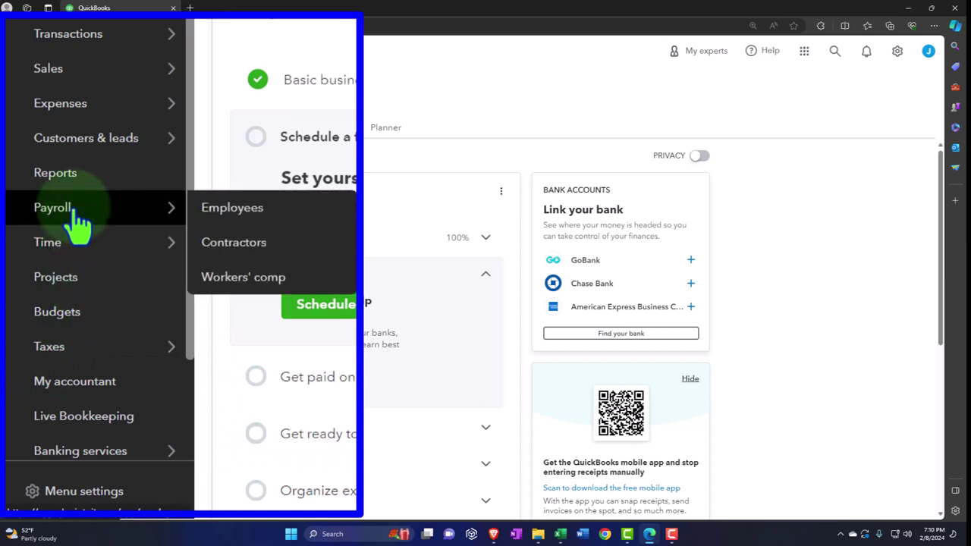
pyautogui.click(65, 44)
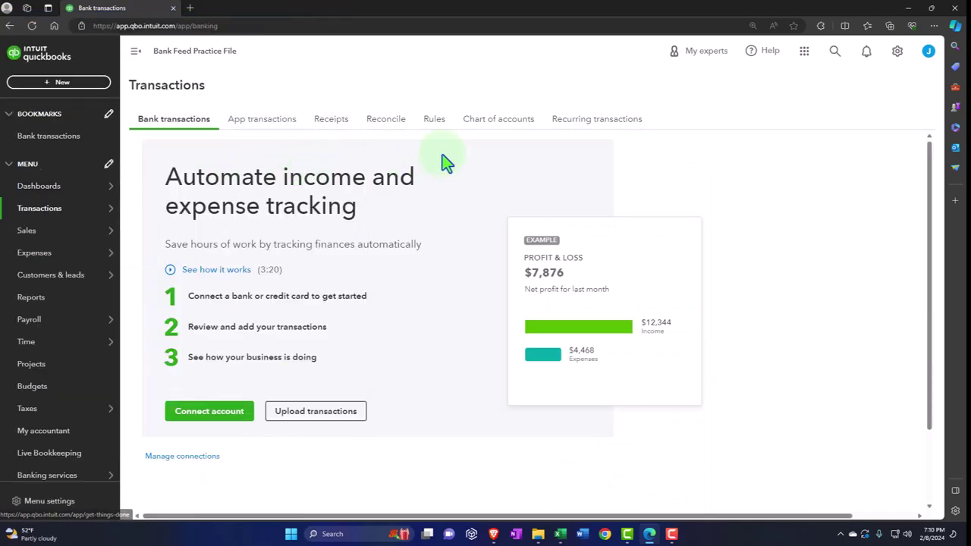
pyautogui.click(493, 119)
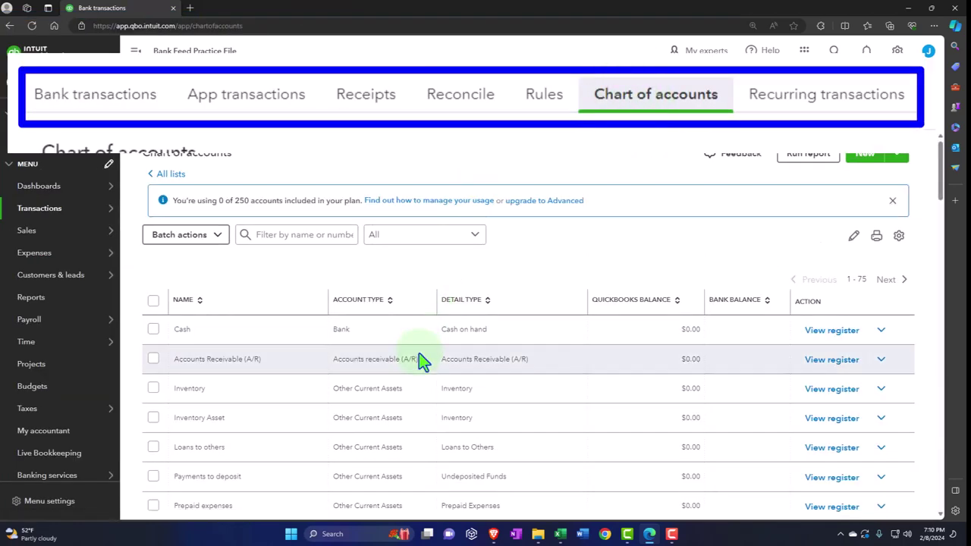
pyautogui.scroll(-1, 422, 363)
pyautogui.scroll(-15, 419, 353)
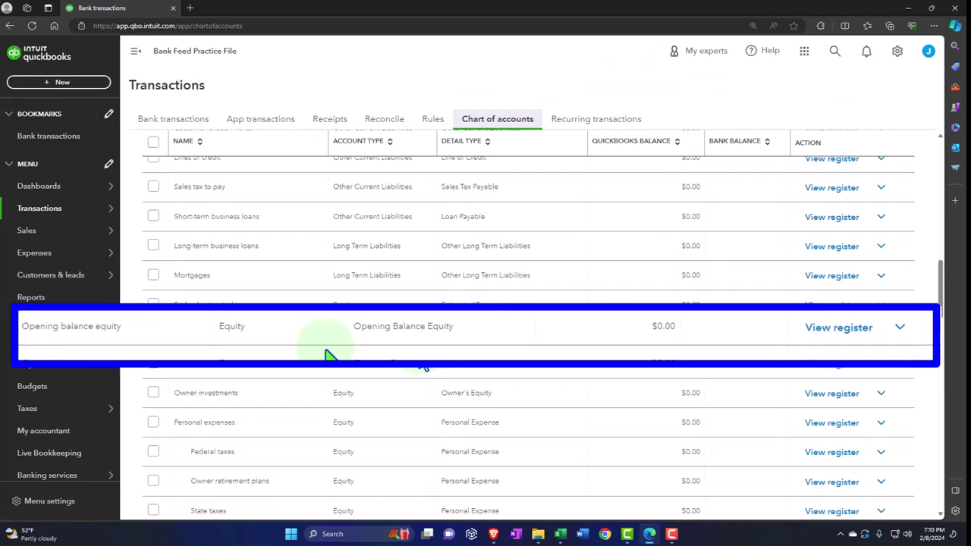
pyautogui.scroll(-15, 422, 365)
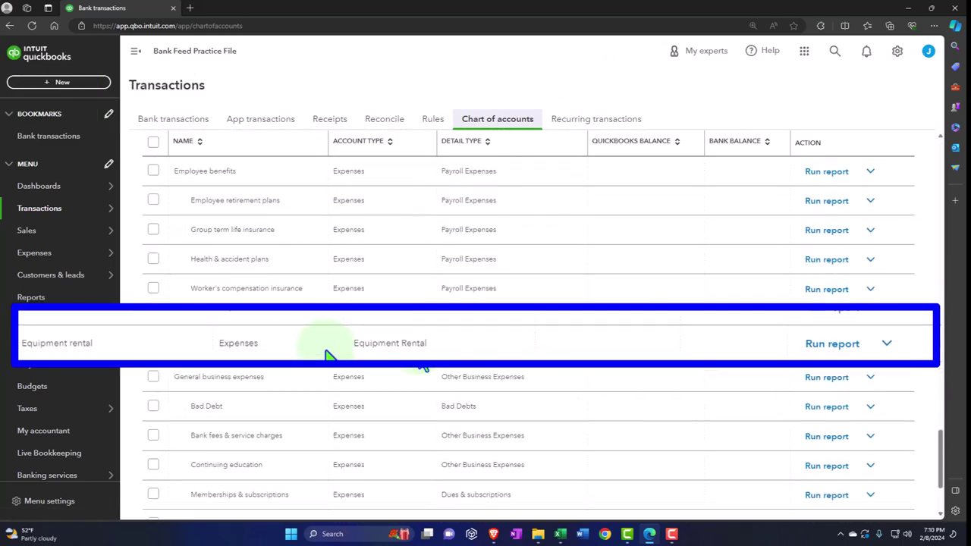
pyautogui.scroll(-3, 422, 366)
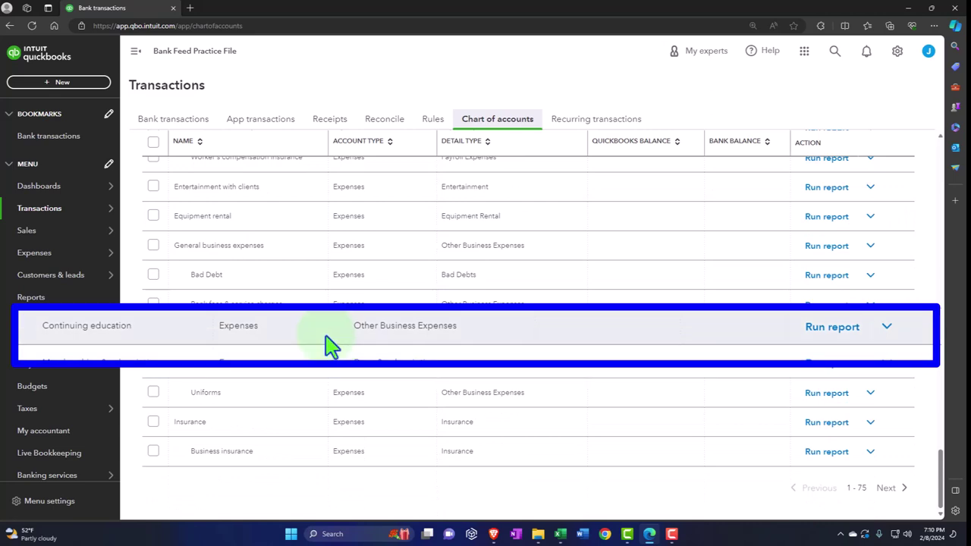
pyautogui.scroll(20, 332, 345)
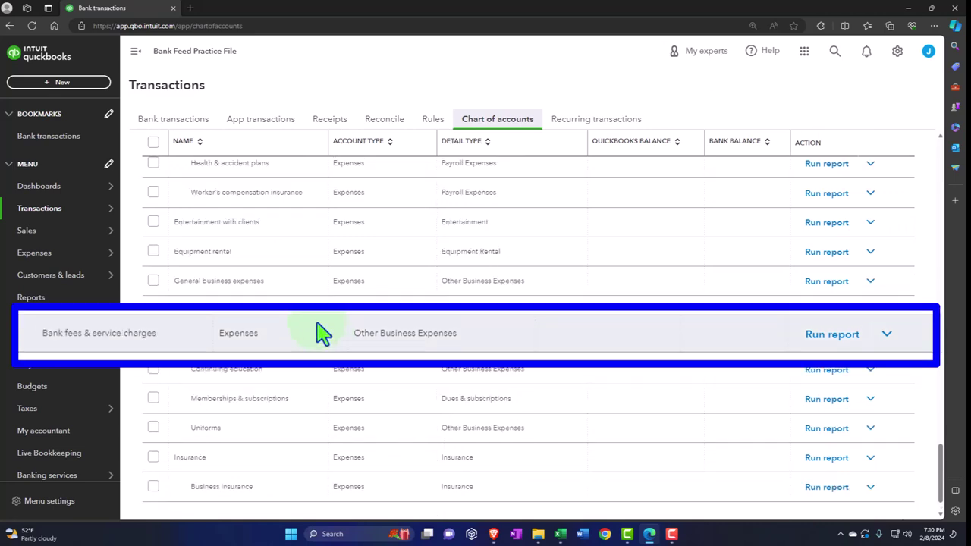
pyautogui.scroll(10, 325, 332)
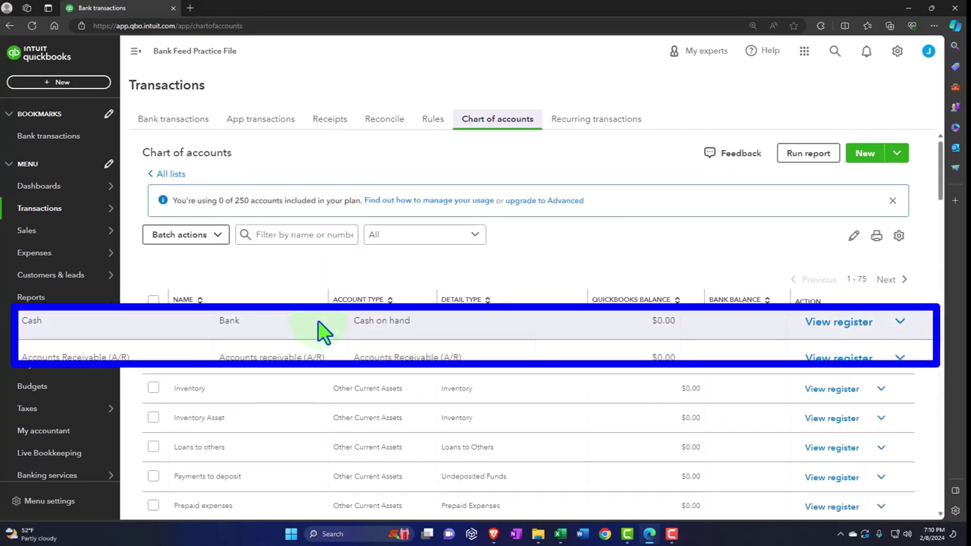
pyautogui.moveTo(76, 214)
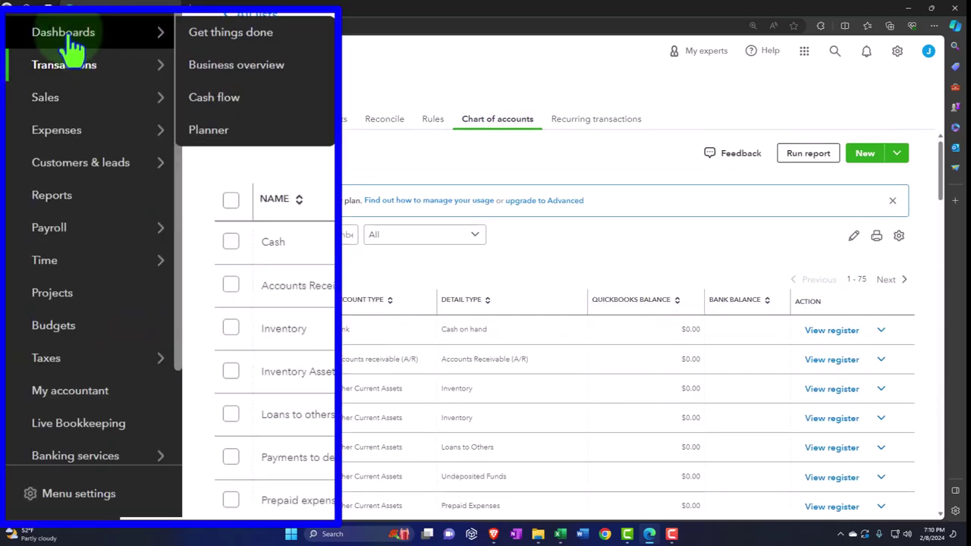
# Step: Return to the Bank Feed Practice File dashboard and briefly view the gear settings menu
pyautogui.click(64, 38)
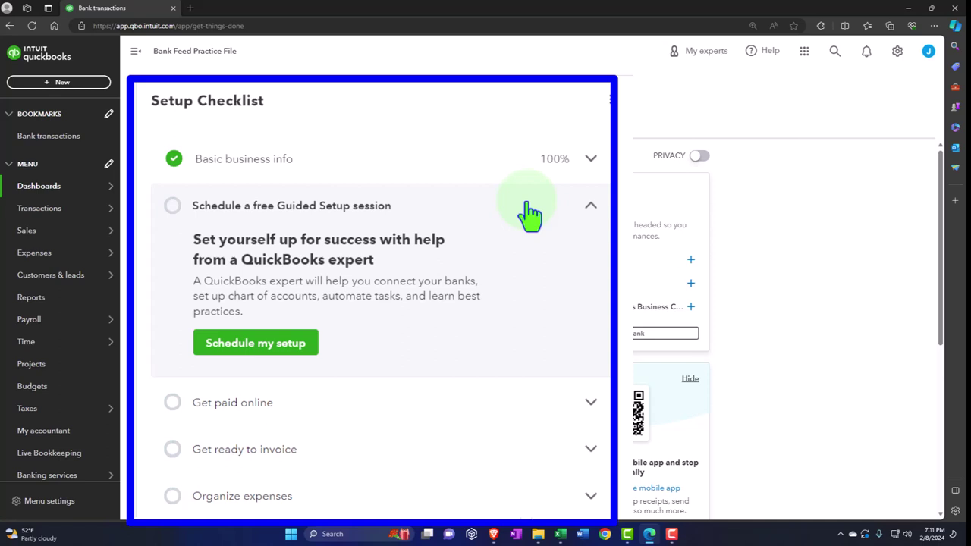
pyautogui.click(895, 53)
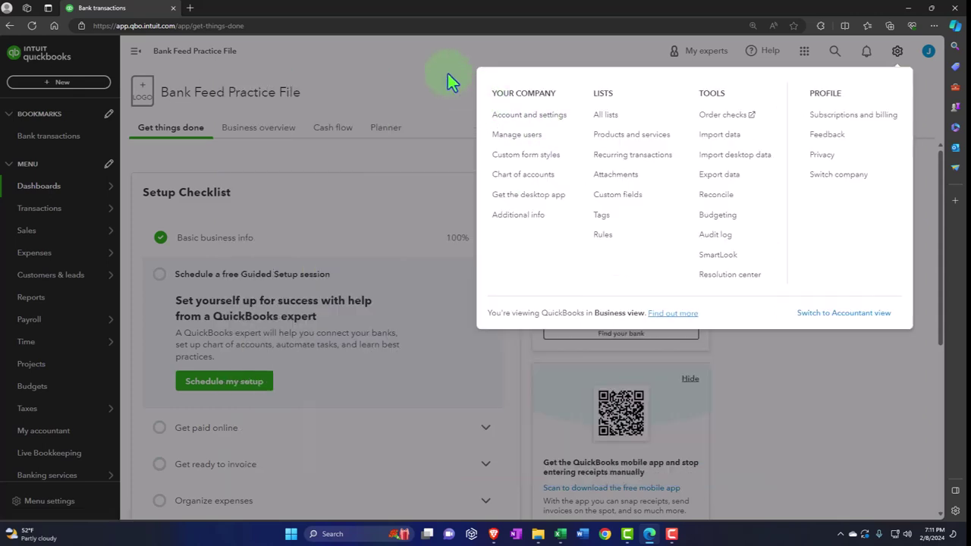
pyautogui.click(448, 78)
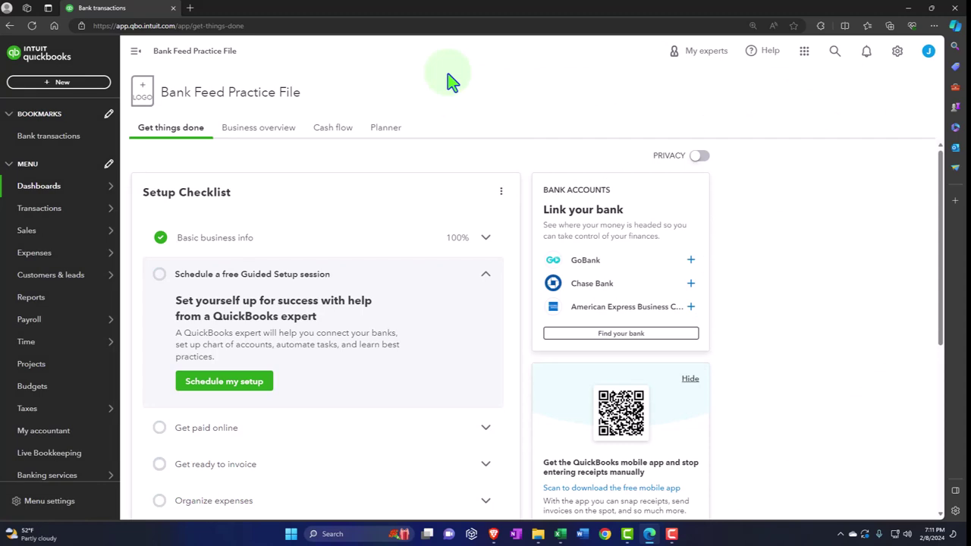
pyautogui.click(82, 90)
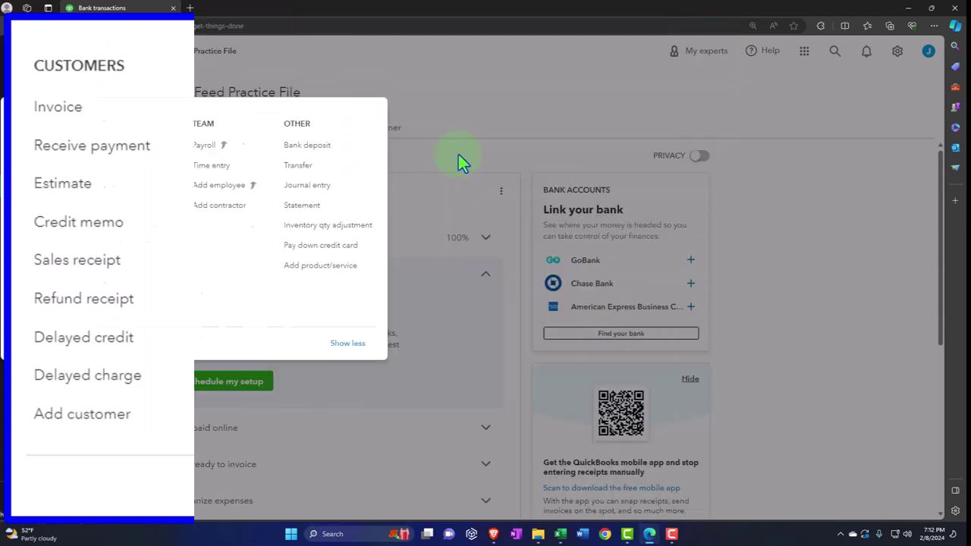
pyautogui.click(458, 159)
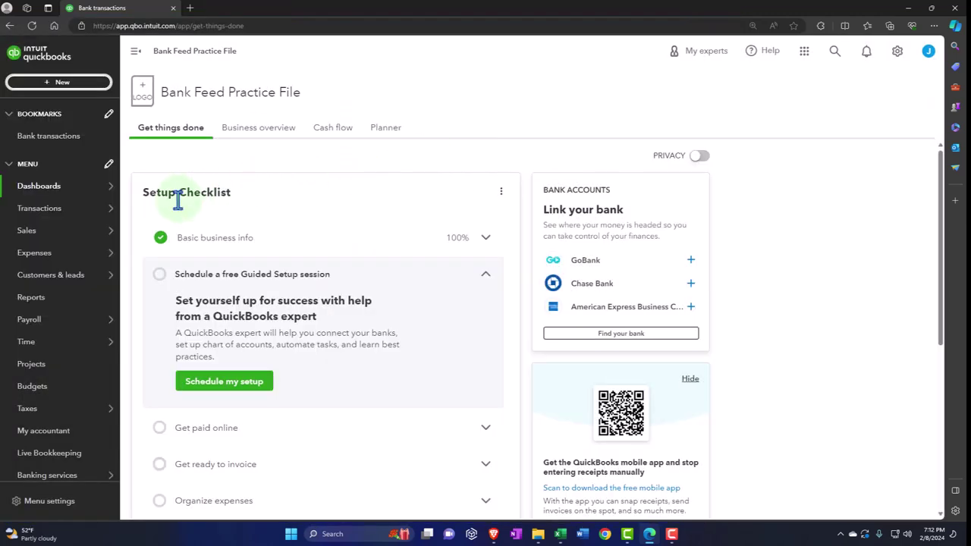
# Step: Visit the Sales, Expenses and Payroll pages in turn from the left navigation
pyautogui.moveTo(34, 235)
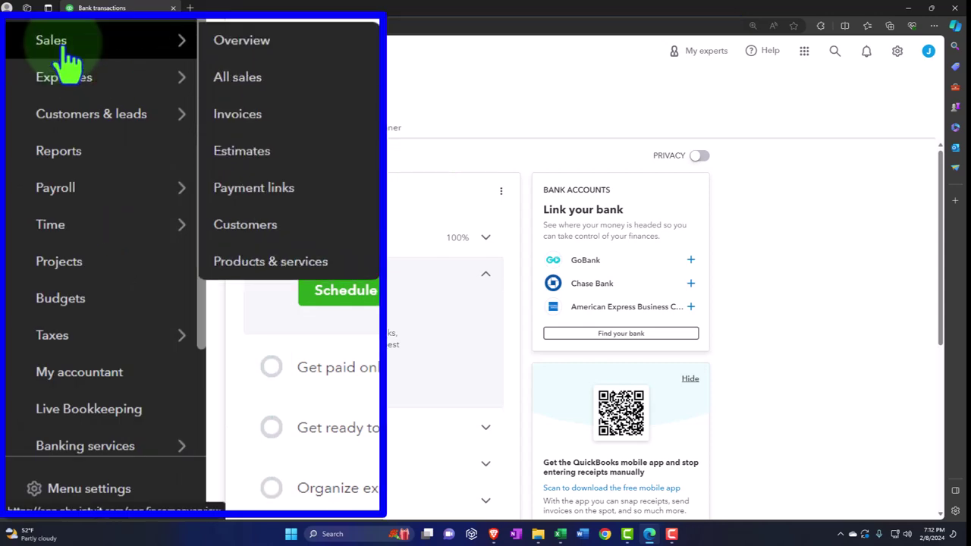
pyautogui.click(34, 232)
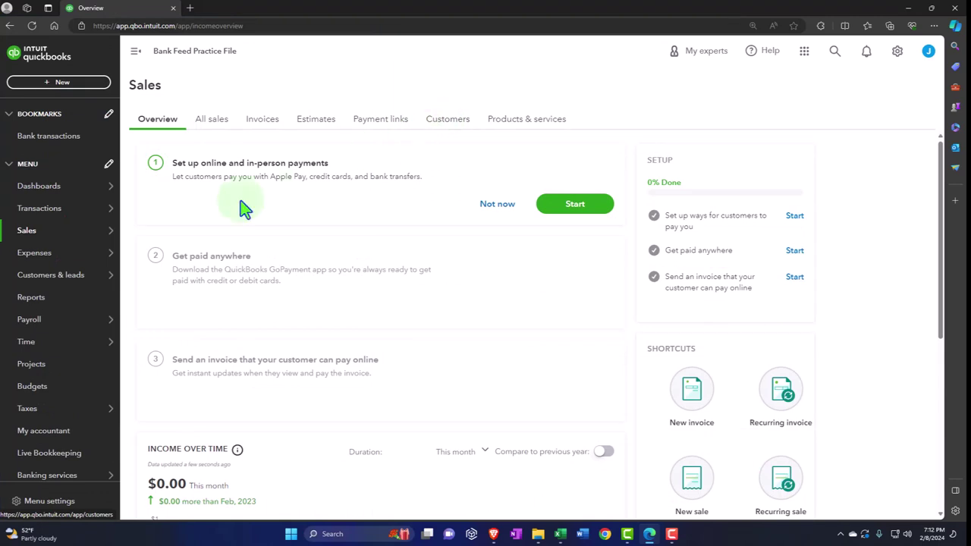
pyautogui.click(55, 257)
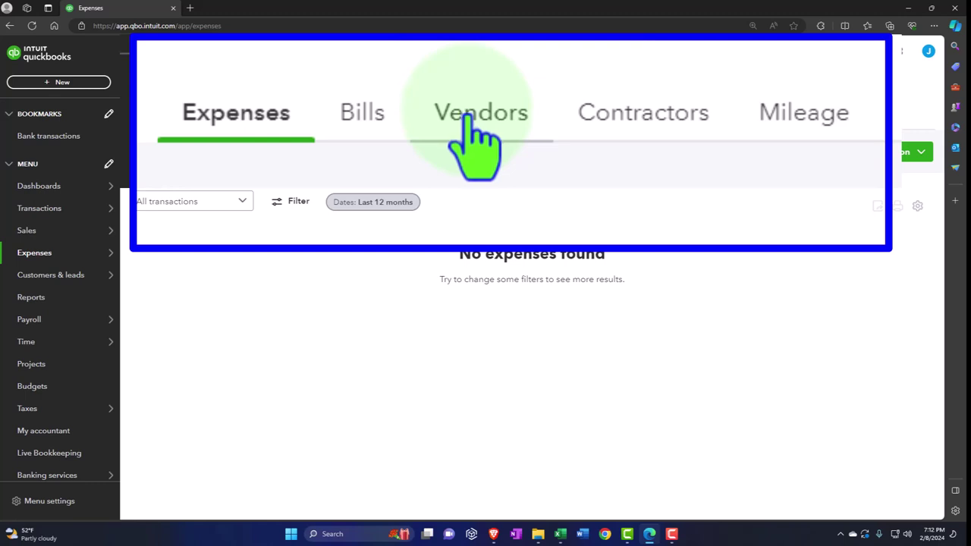
pyautogui.click(51, 322)
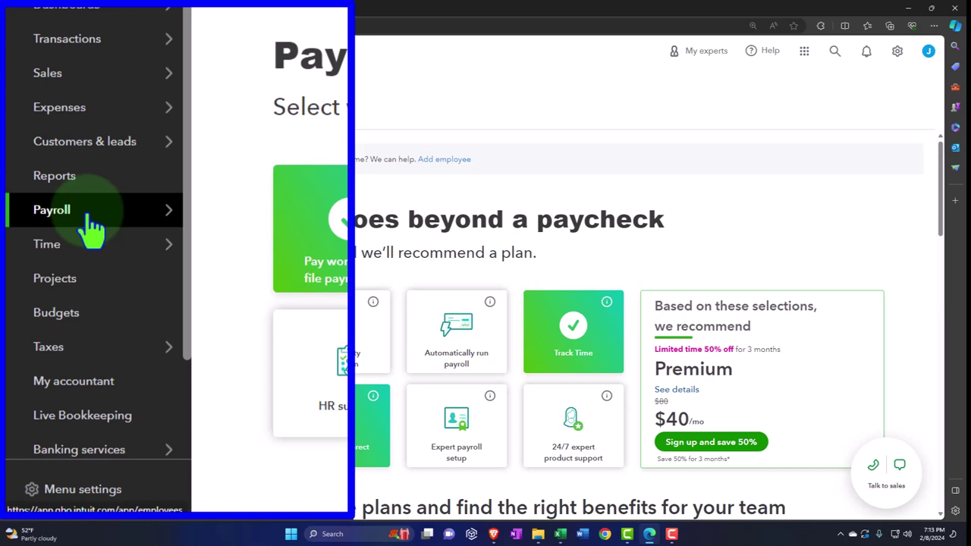
# Step: Open Transactions > Bank transactions, zoom it up to 250%, then back to 100%
pyautogui.click(66, 52)
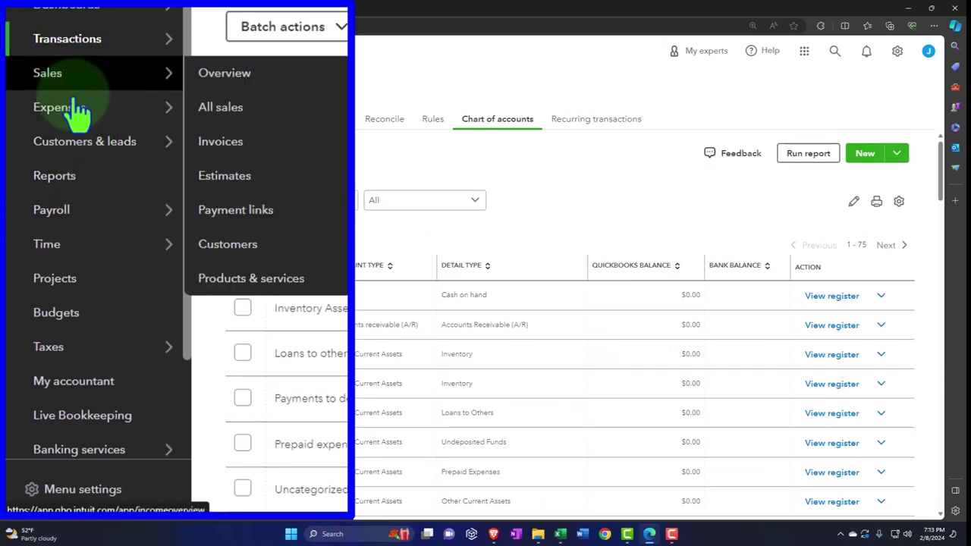
pyautogui.click(173, 122)
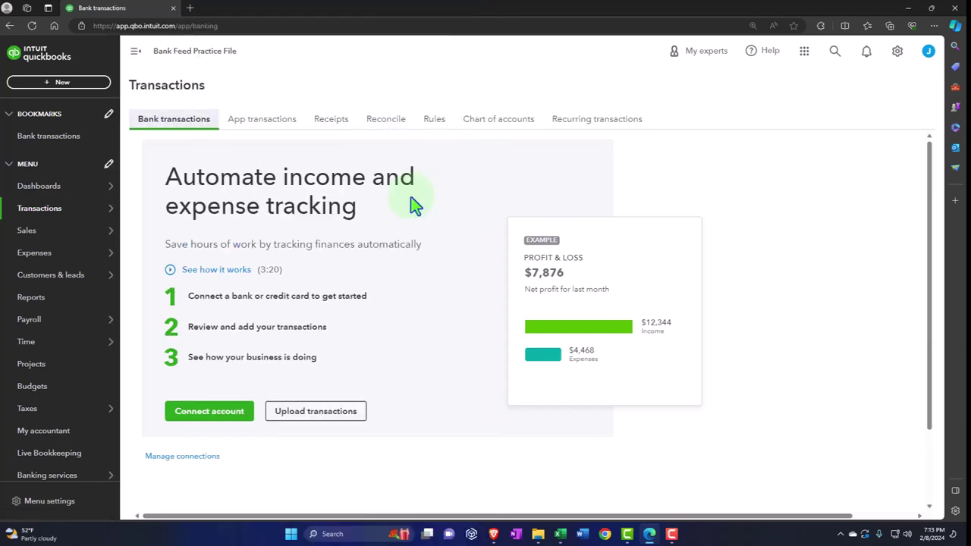
pyautogui.hotkey('ctrl', '+')
pyautogui.hotkey('ctrl', '+')
pyautogui.hotkey('ctrl', '+')
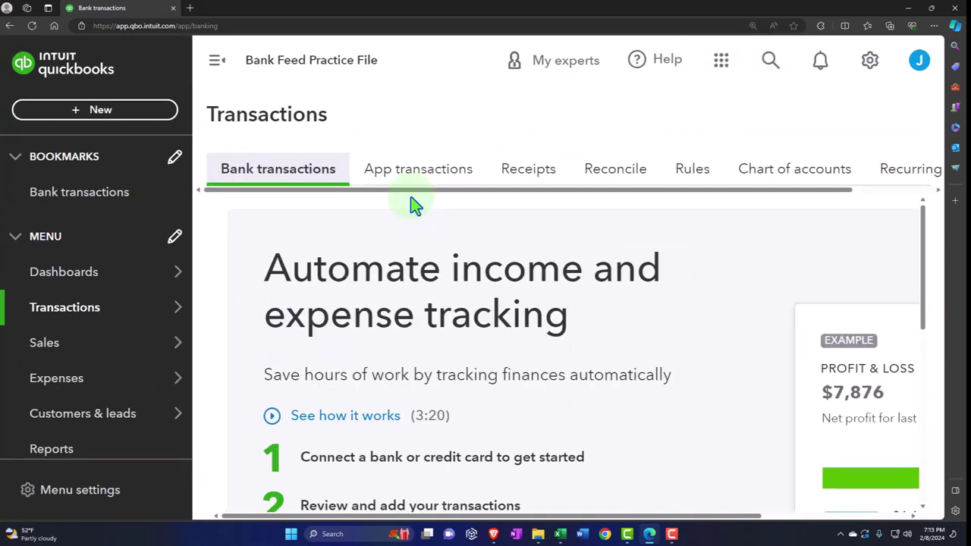
pyautogui.hotkey('ctrl', '+')
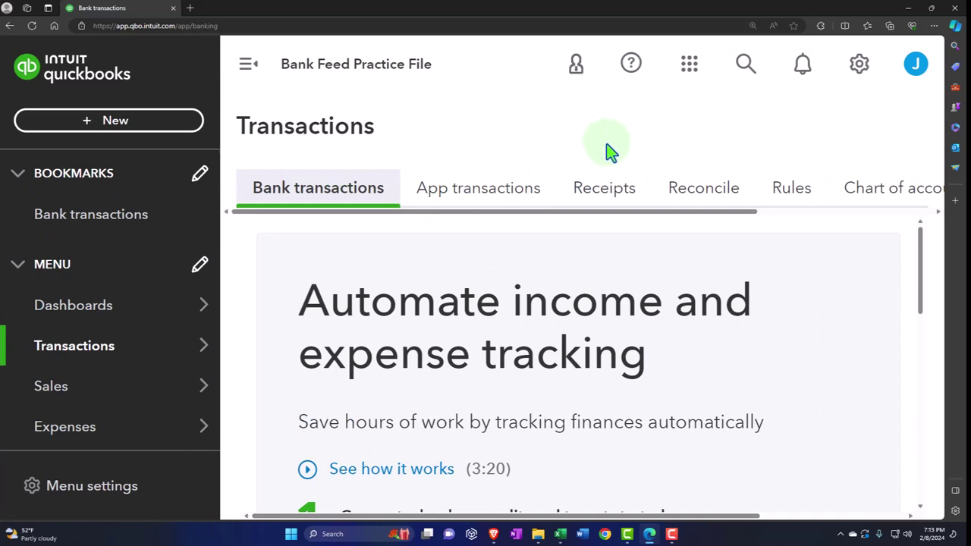
pyautogui.hotkey('ctrl', '+')
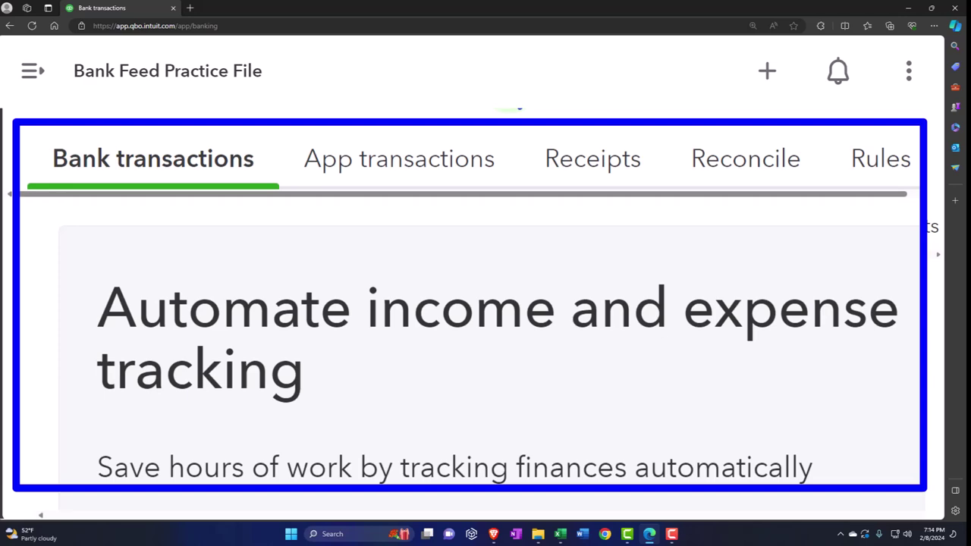
pyautogui.hotkey('ctrl', '-')
pyautogui.hotkey('ctrl', '-')
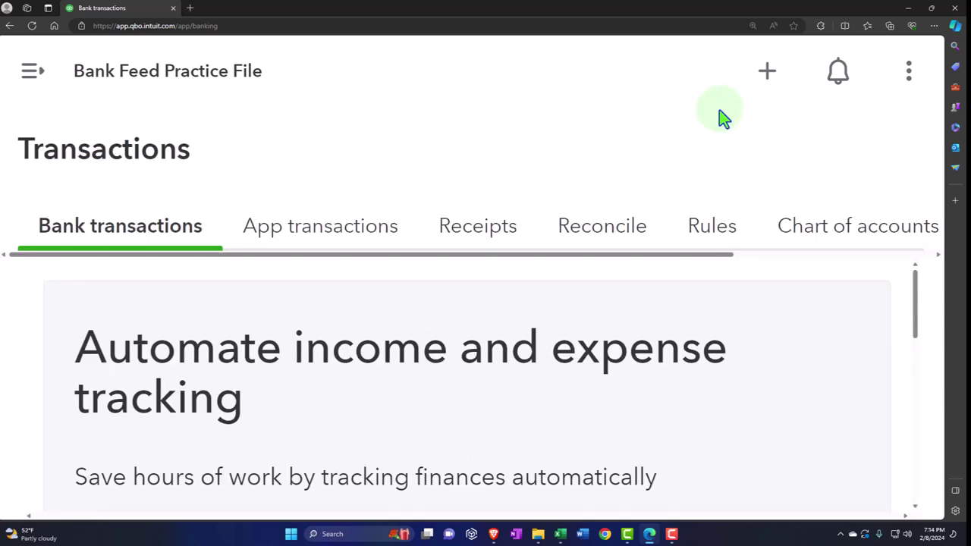
pyautogui.hotkey('ctrl', '-')
pyautogui.hotkey('ctrl', '-')
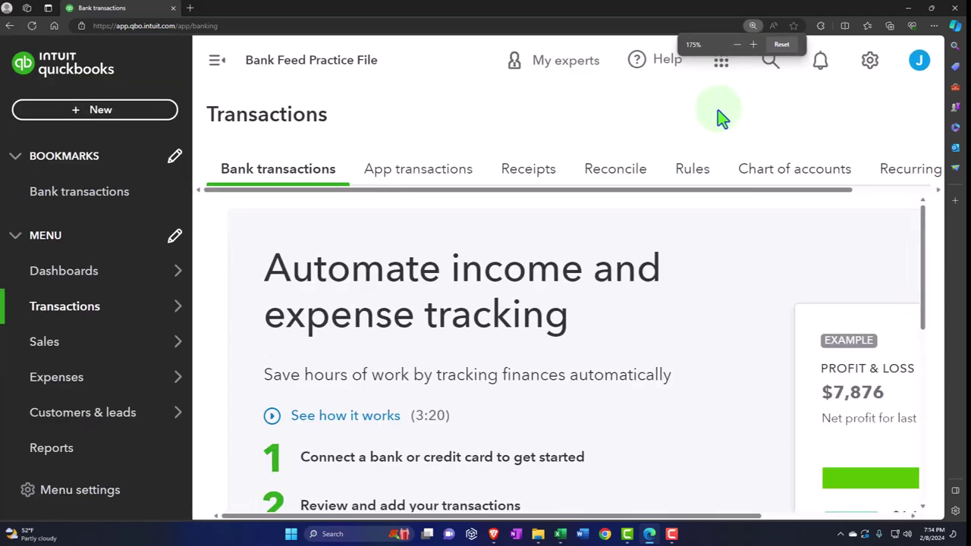
pyautogui.hotkey('ctrl', '-')
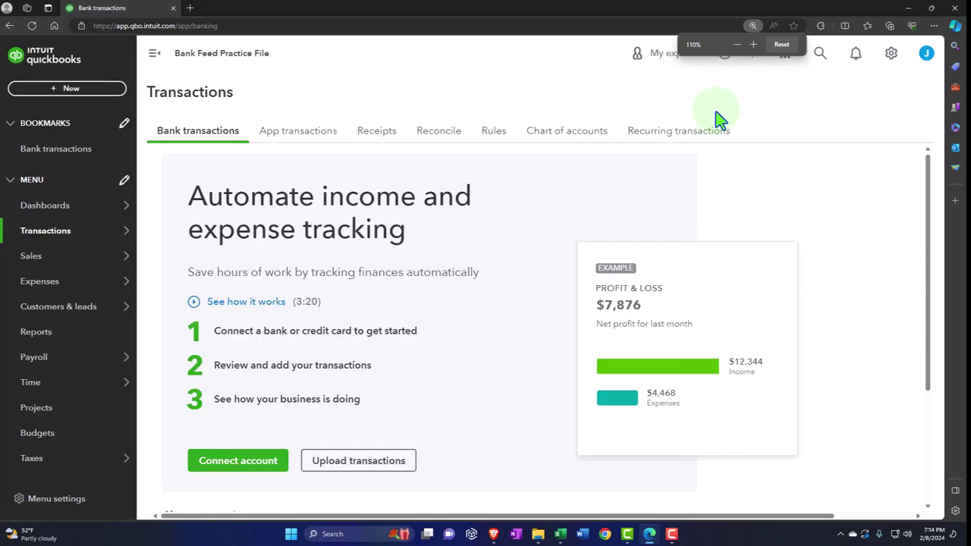
pyautogui.hotkey('ctrl', '-')
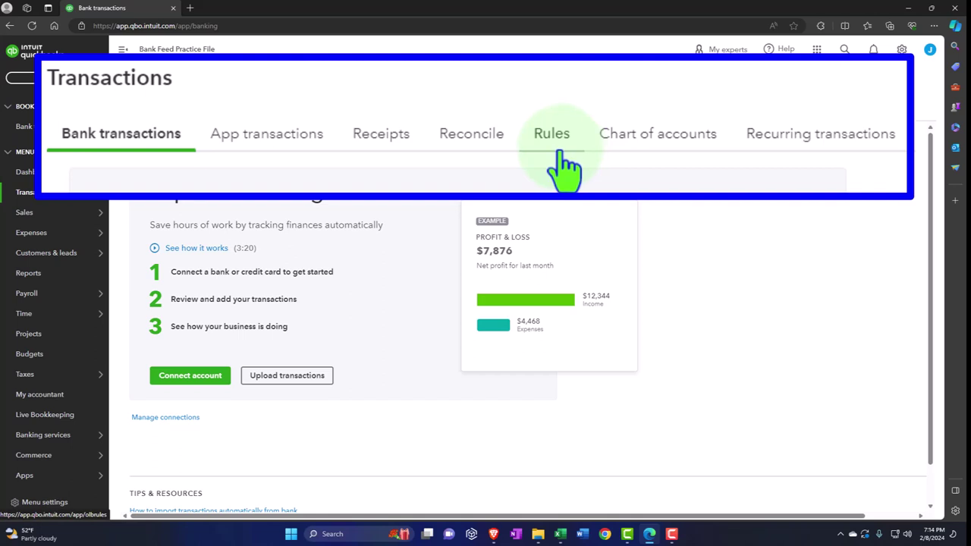
# Step: Duplicate the Bank transactions tab, open Reports in the copy, and switch between both tabs
pyautogui.rightClick(156, 10)
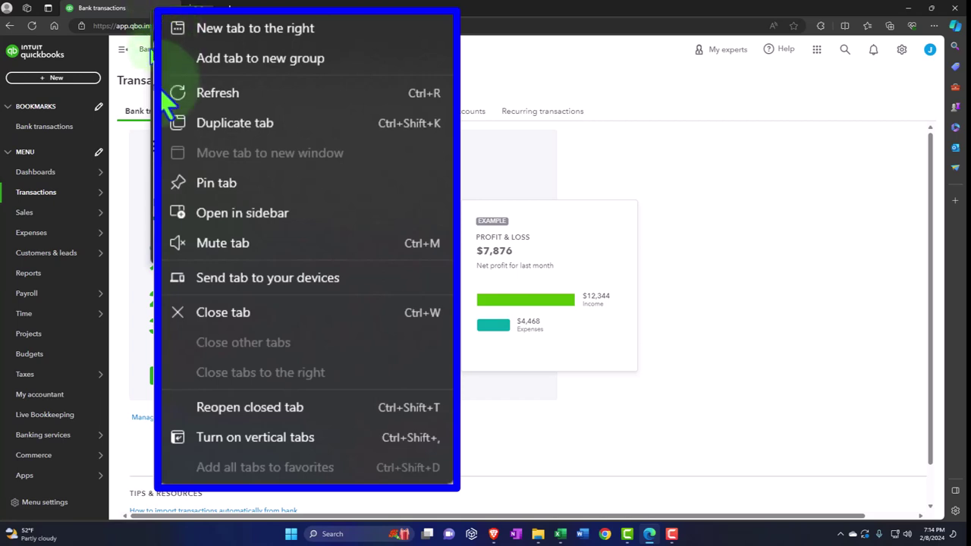
pyautogui.click(195, 70)
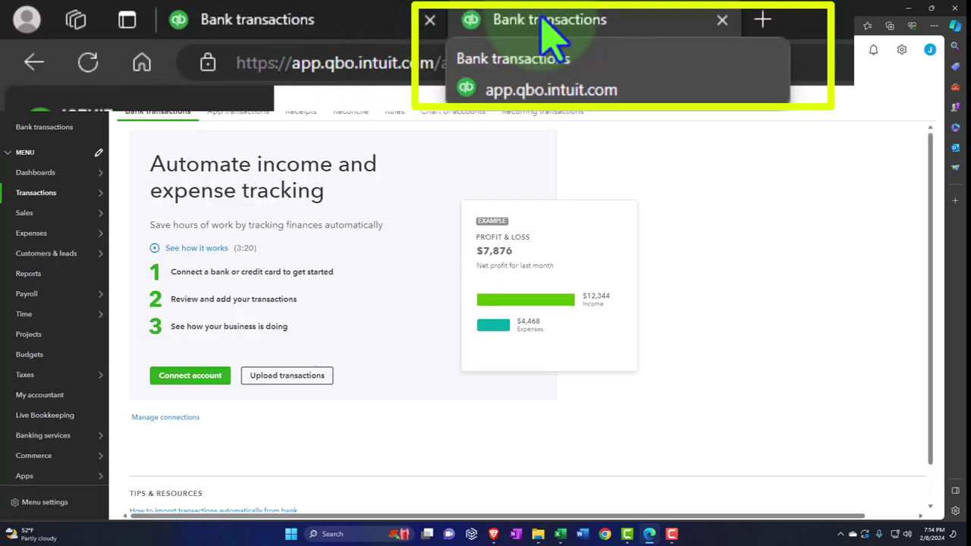
pyautogui.click(28, 273)
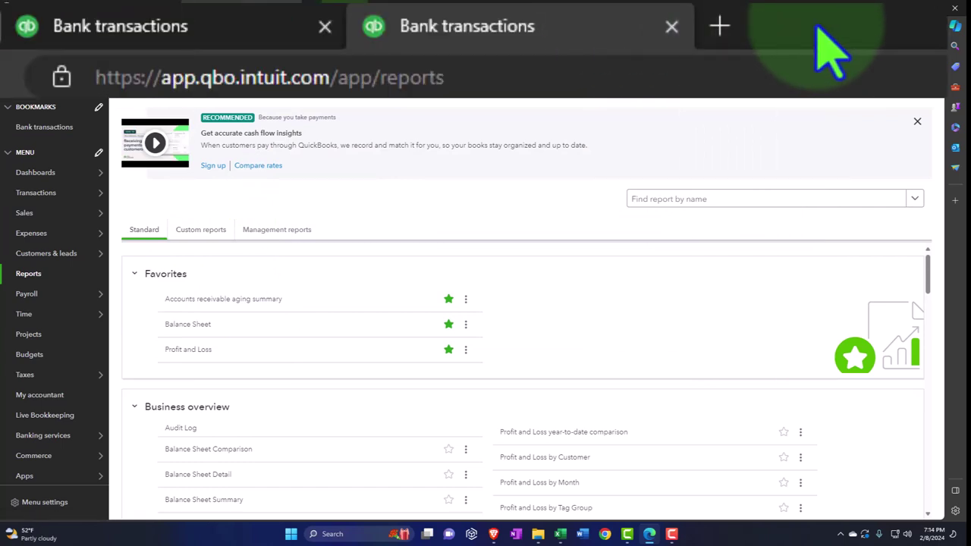
pyautogui.click(204, 22)
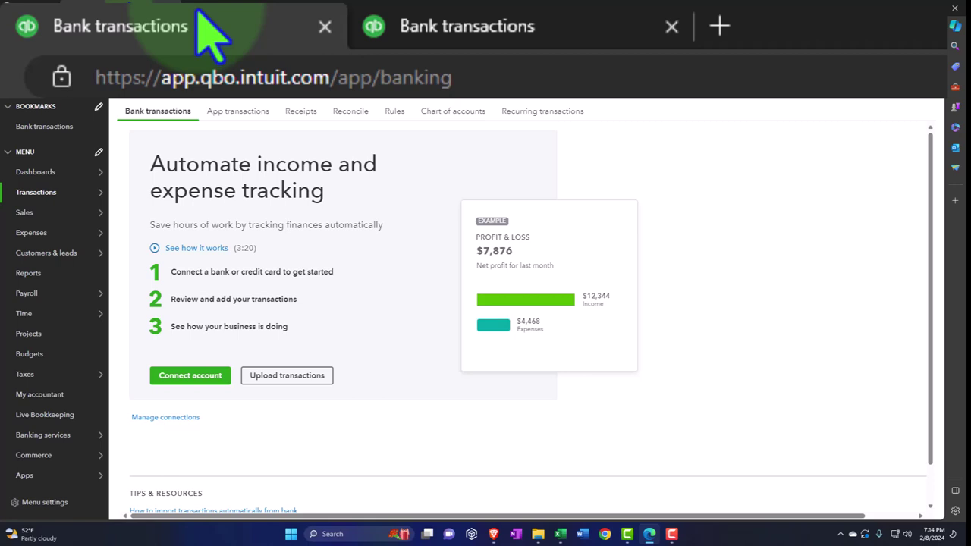
pyautogui.click(405, 26)
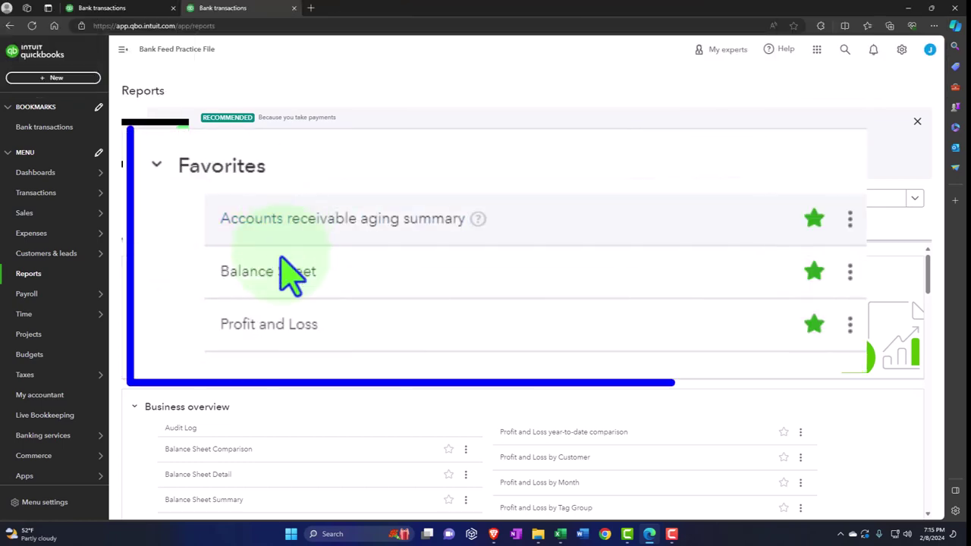
# Step: Open the Favorites Balance Sheet, which shows no data as of February 8, 2024
pyautogui.click(190, 325)
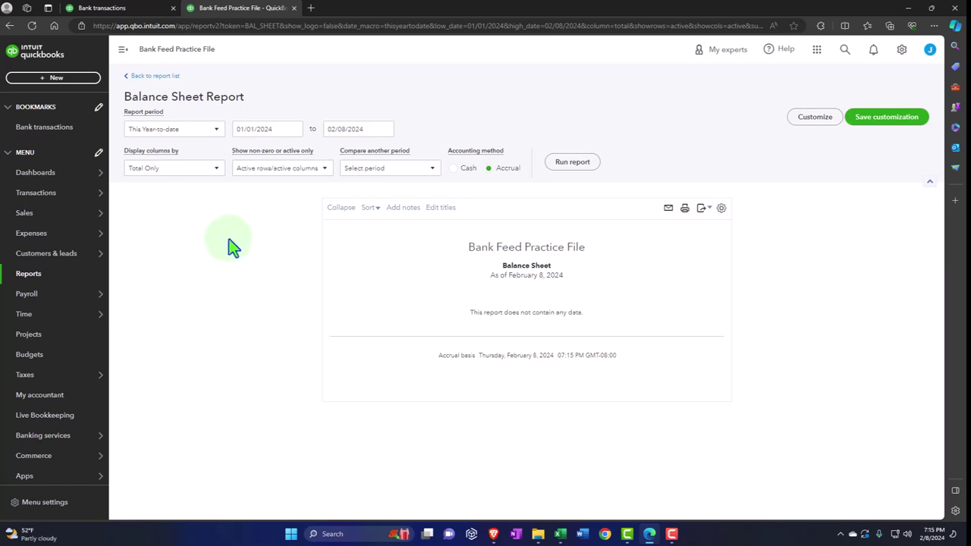
pyautogui.click(934, 26)
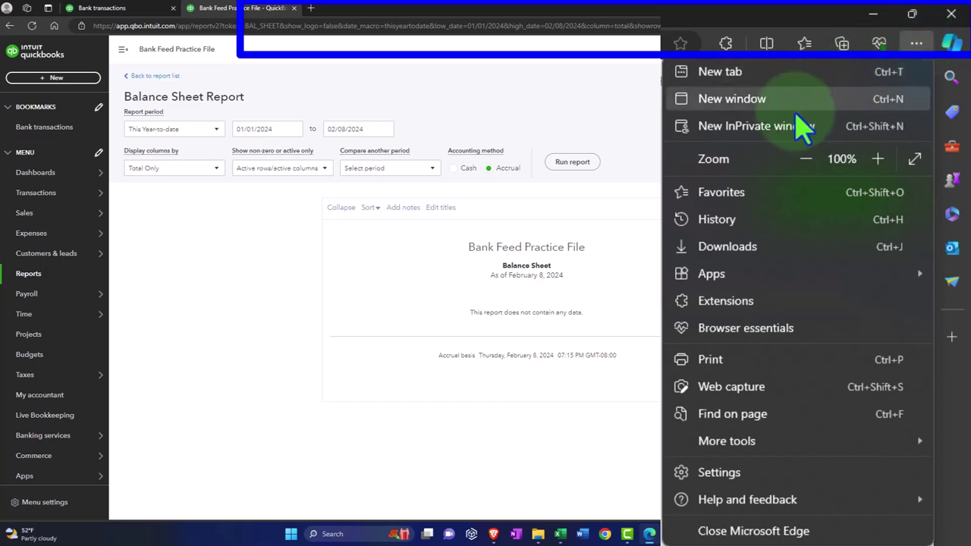
# Step: In a new InPrivate window, search Bing for 'QuickBooks Online test drive' and scroll the results
pyautogui.click(749, 138)
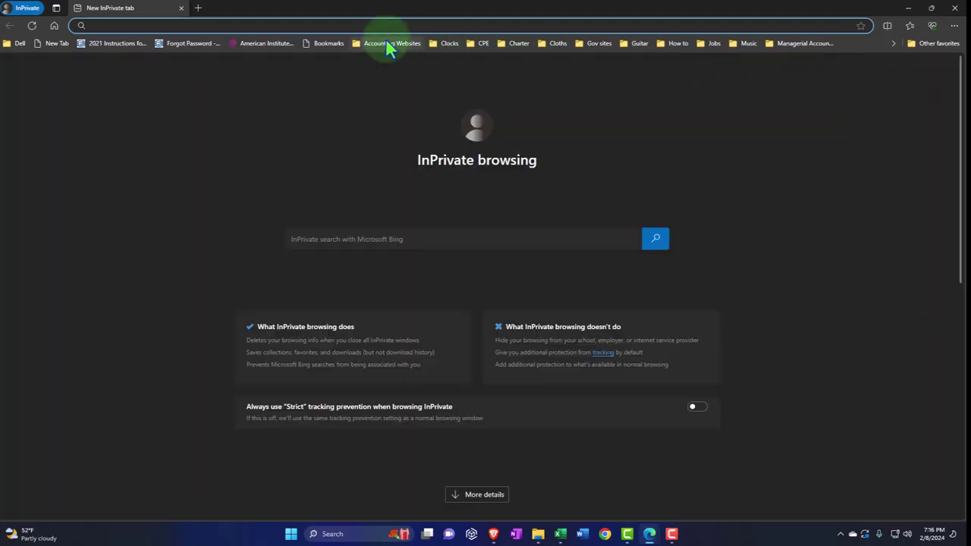
pyautogui.write('Q')
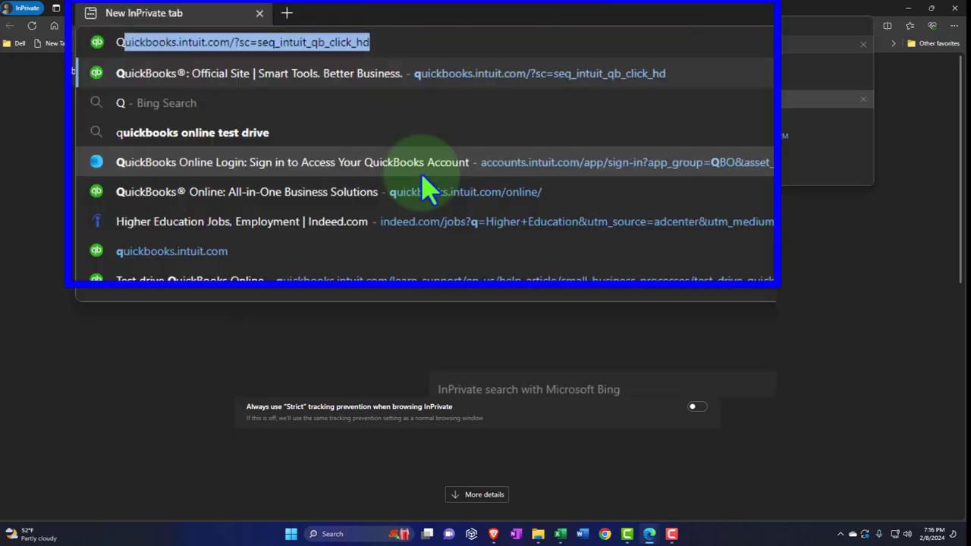
pyautogui.write('uickBOoks Onli')
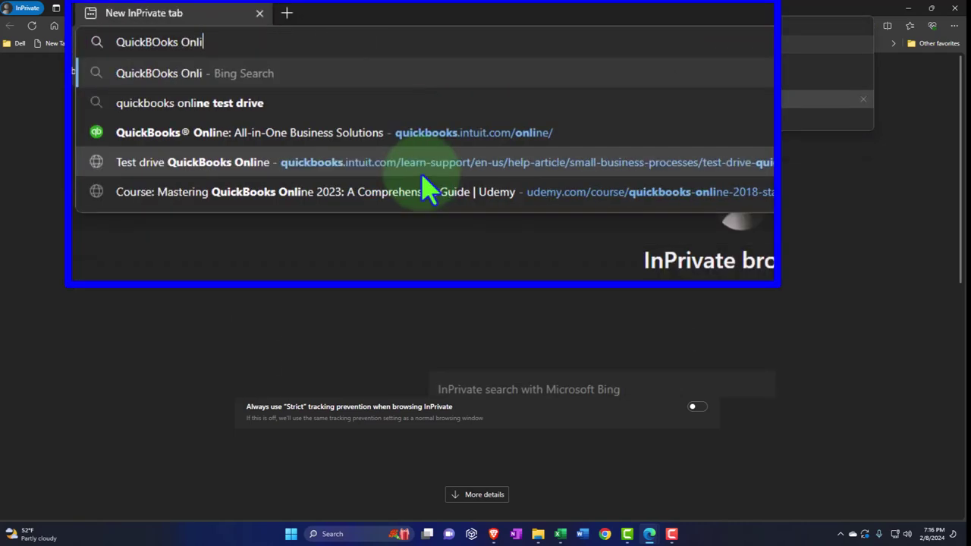
pyautogui.write('ne test d')
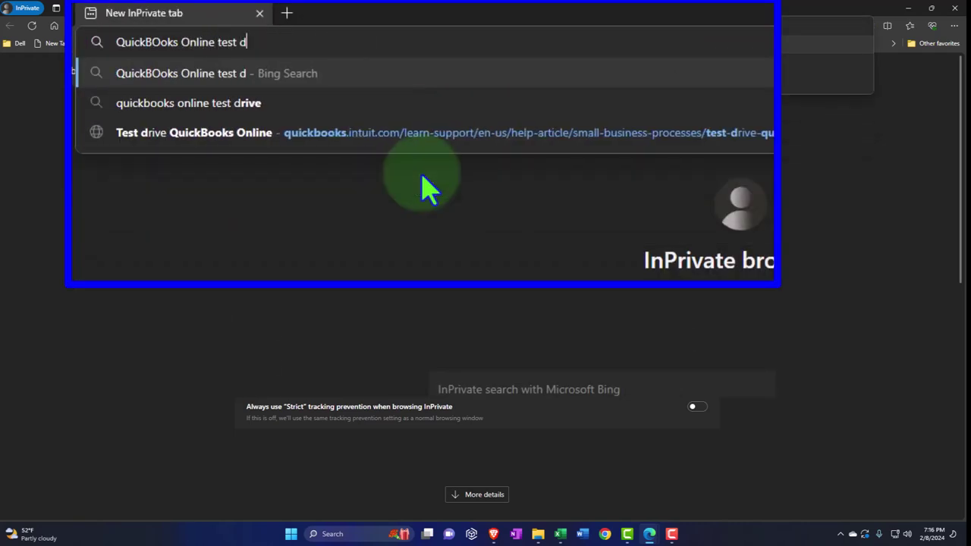
pyautogui.write('rive')
pyautogui.press('Return')
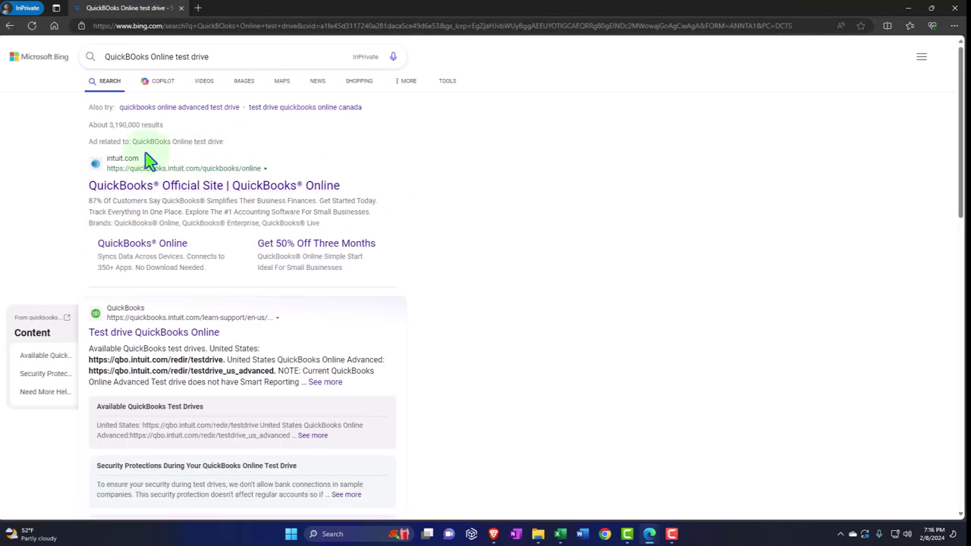
pyautogui.scroll(-6, 148, 161)
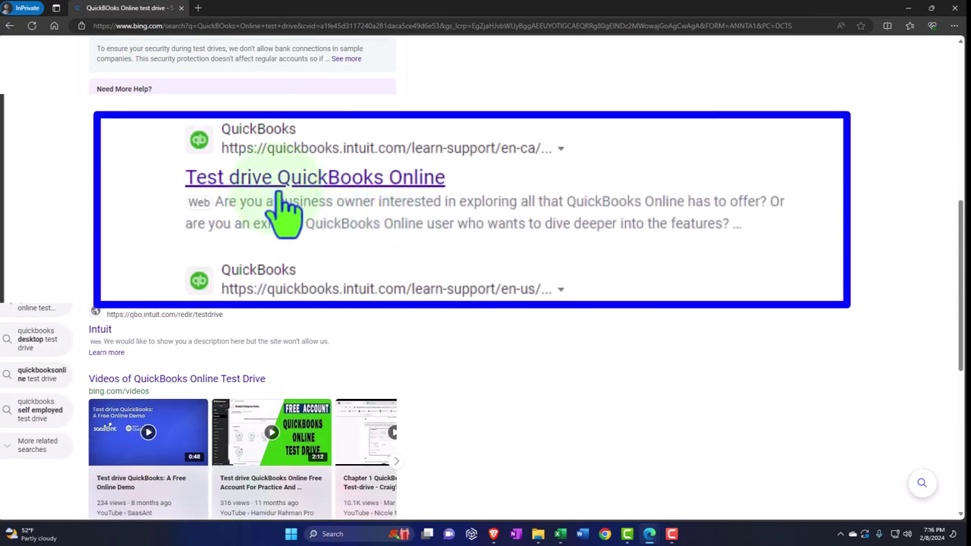
# Step: Open the test drive help article and launch the Canada English Plus sample company
pyautogui.click(383, 213)
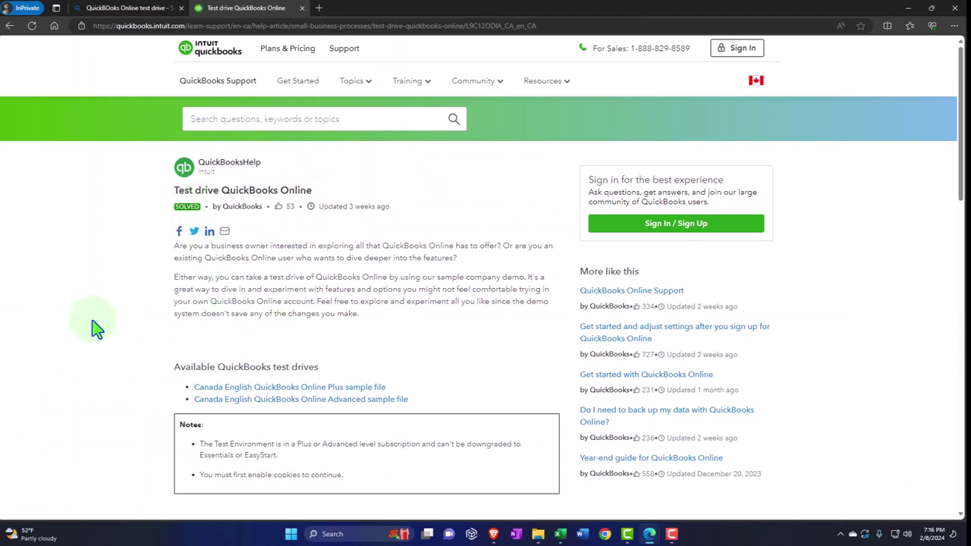
pyautogui.scroll(-3, 95, 326)
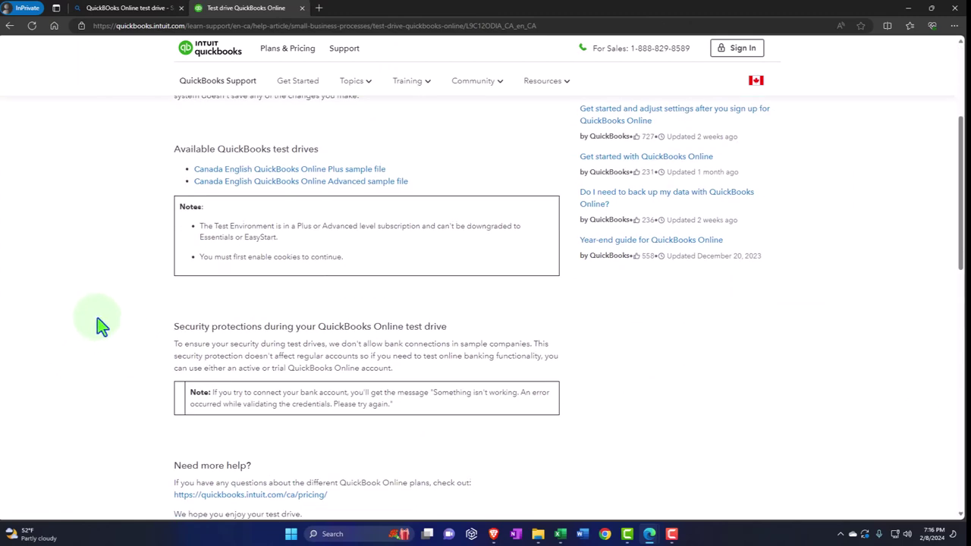
pyautogui.scroll(3, 97, 318)
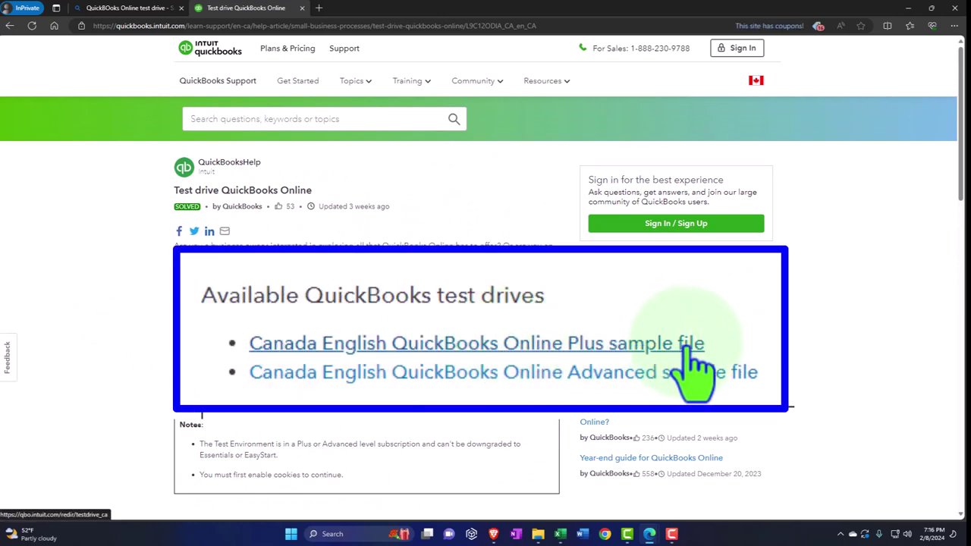
pyautogui.scroll(-4, 380, 395)
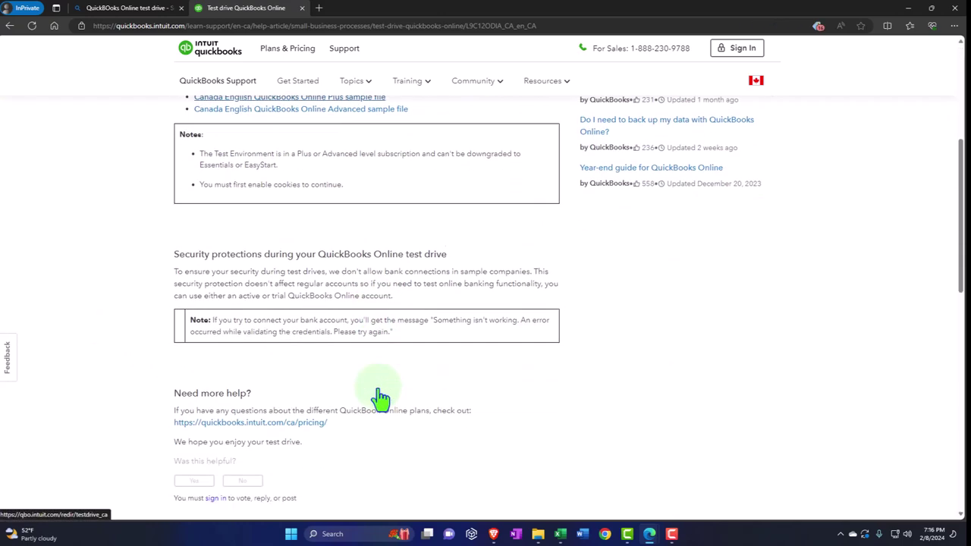
pyautogui.scroll(4, 380, 394)
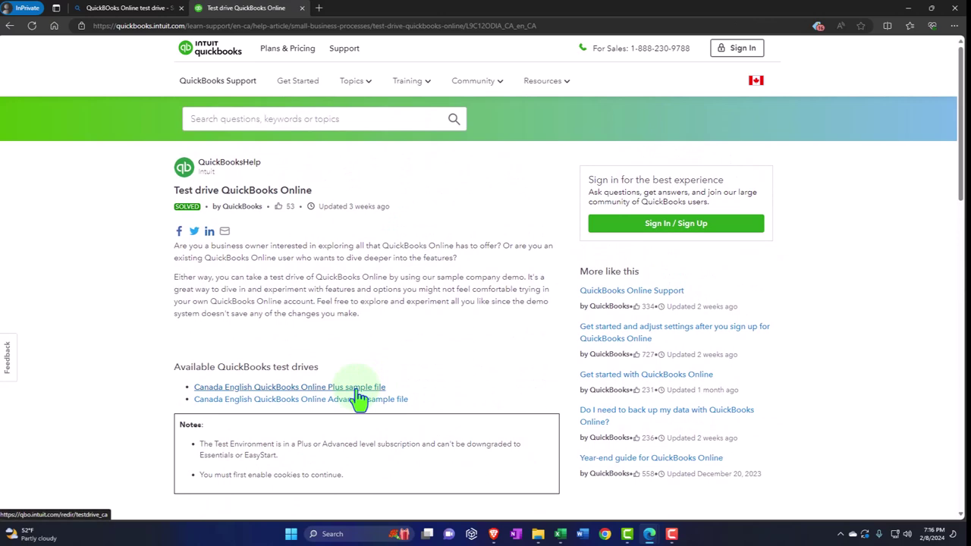
pyautogui.click(355, 389)
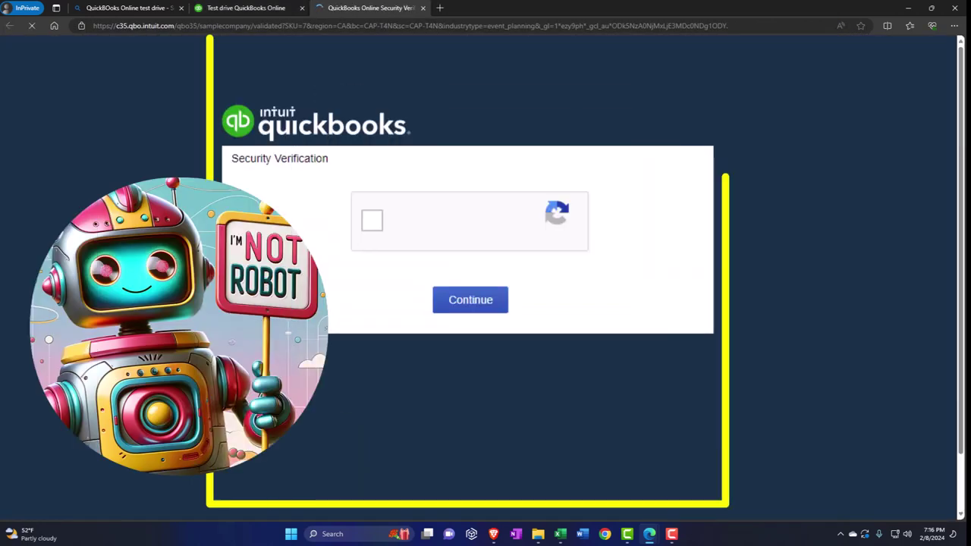
# Step: Pass the reCAPTCHA by selecting the four bus pictures, then continue into the sample company
pyautogui.click(371, 224)
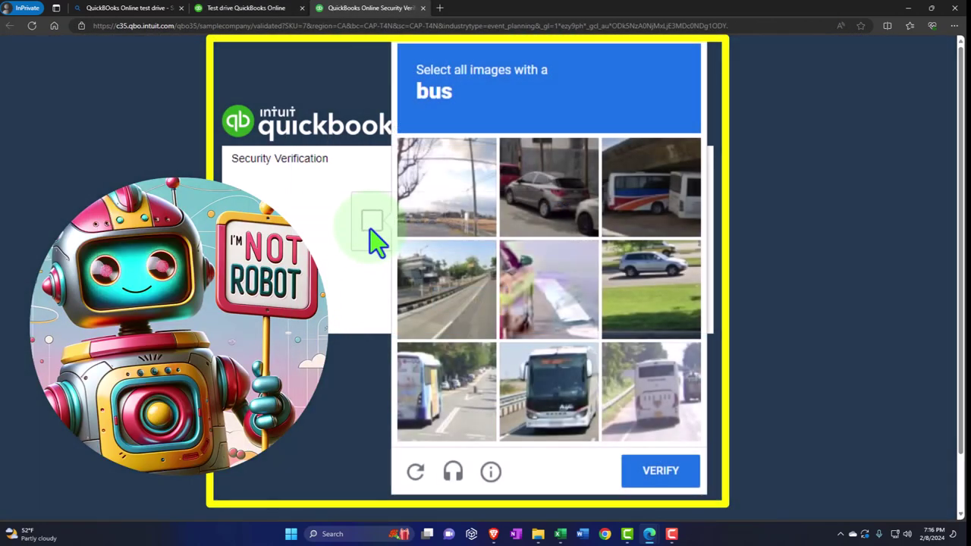
pyautogui.click(687, 206)
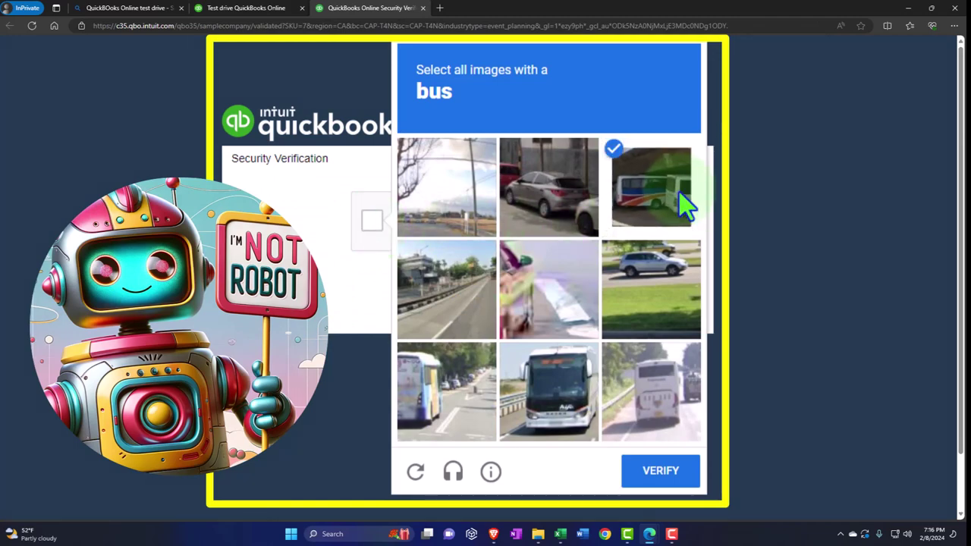
pyautogui.click(558, 390)
pyautogui.click(666, 406)
pyautogui.click(434, 402)
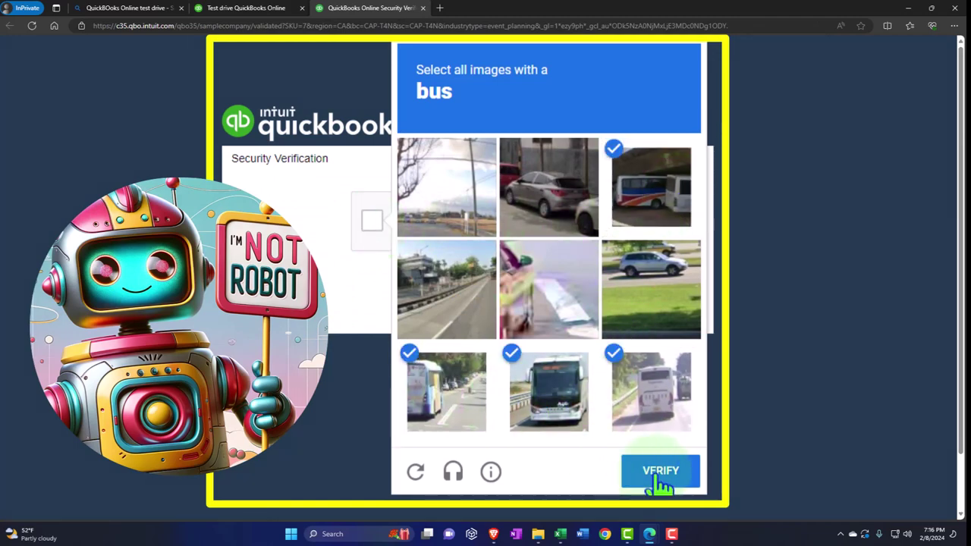
pyautogui.click(661, 474)
pyautogui.click(471, 300)
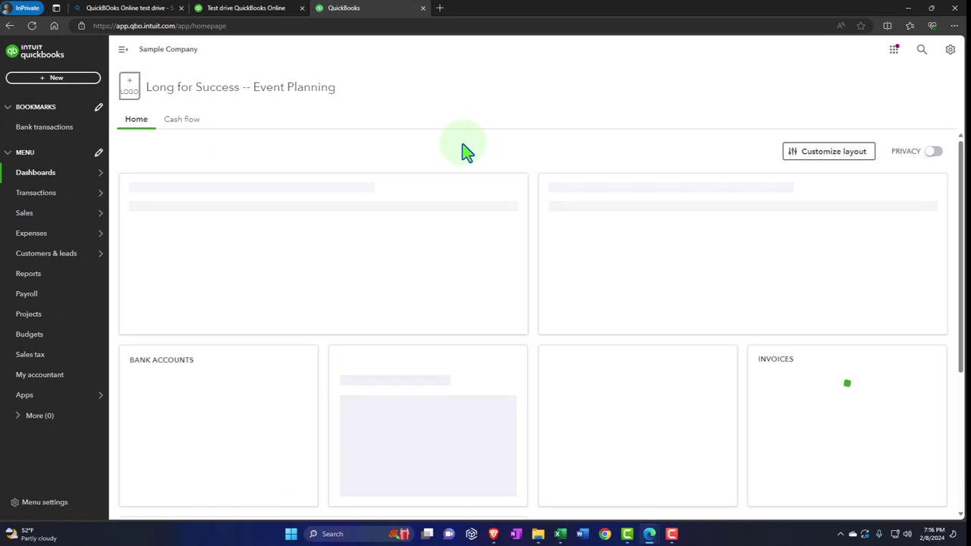
# Step: Open the sample company's Balance Sheet as of February 8, 2024 in its own window beside the empty one
pyautogui.click(77, 276)
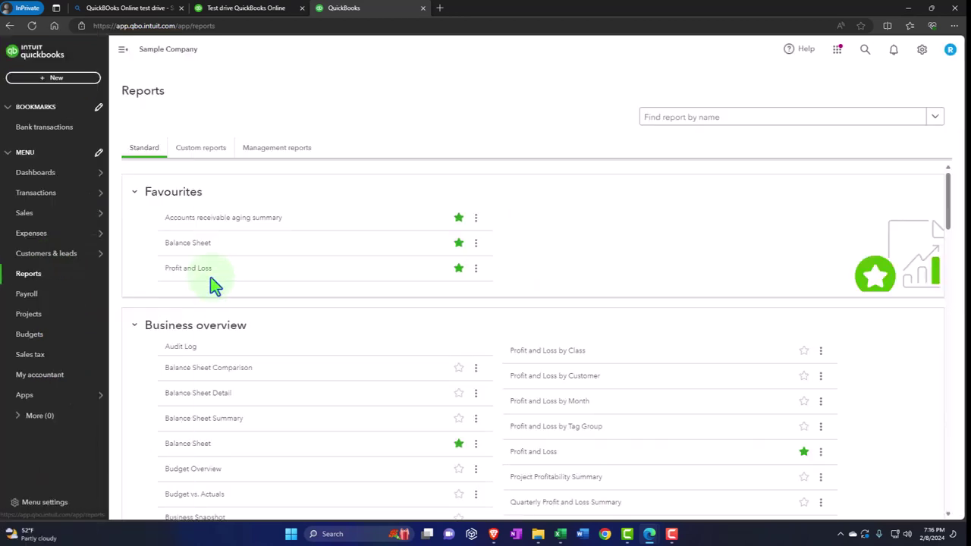
pyautogui.click(182, 243)
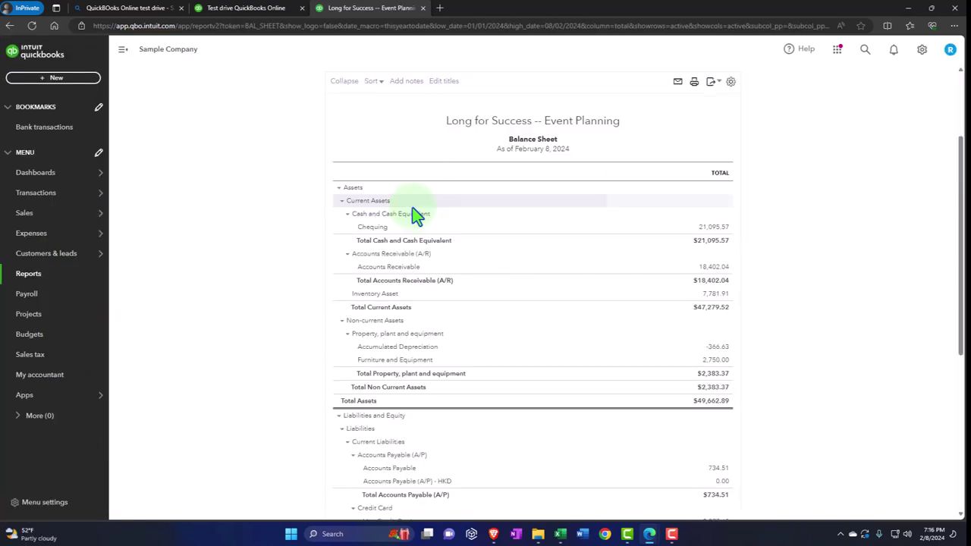
pyautogui.moveTo(317, 9); pyautogui.dragTo(615, 89)
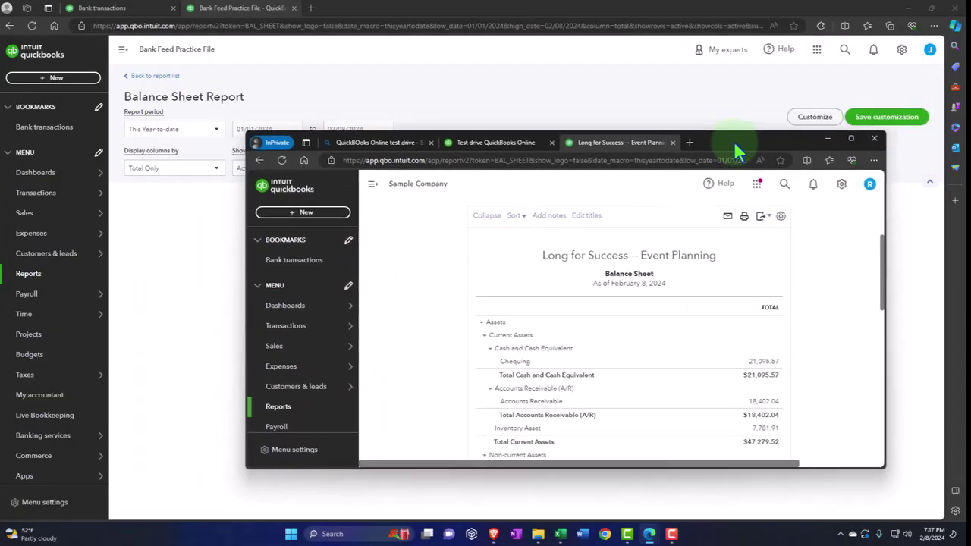
pyautogui.moveTo(734, 142); pyautogui.dragTo(788, 116)
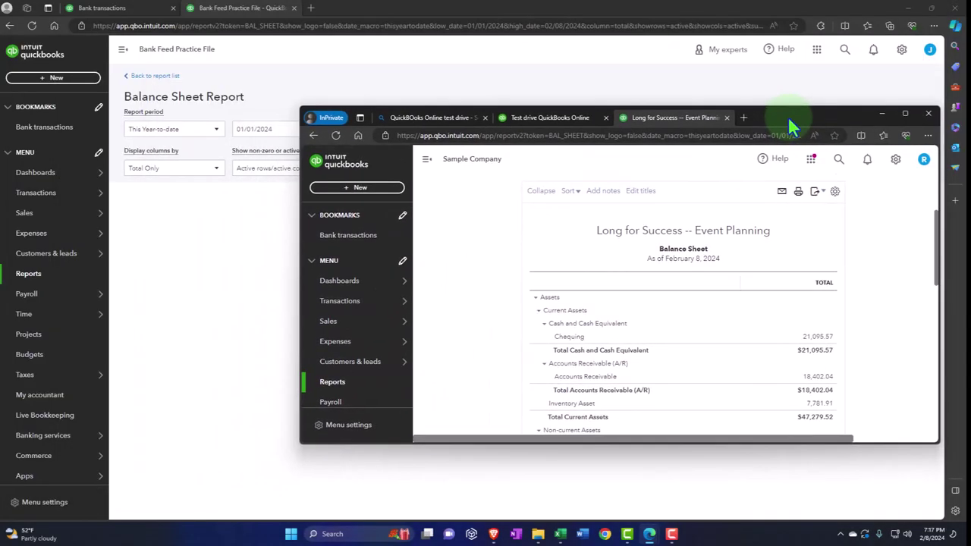